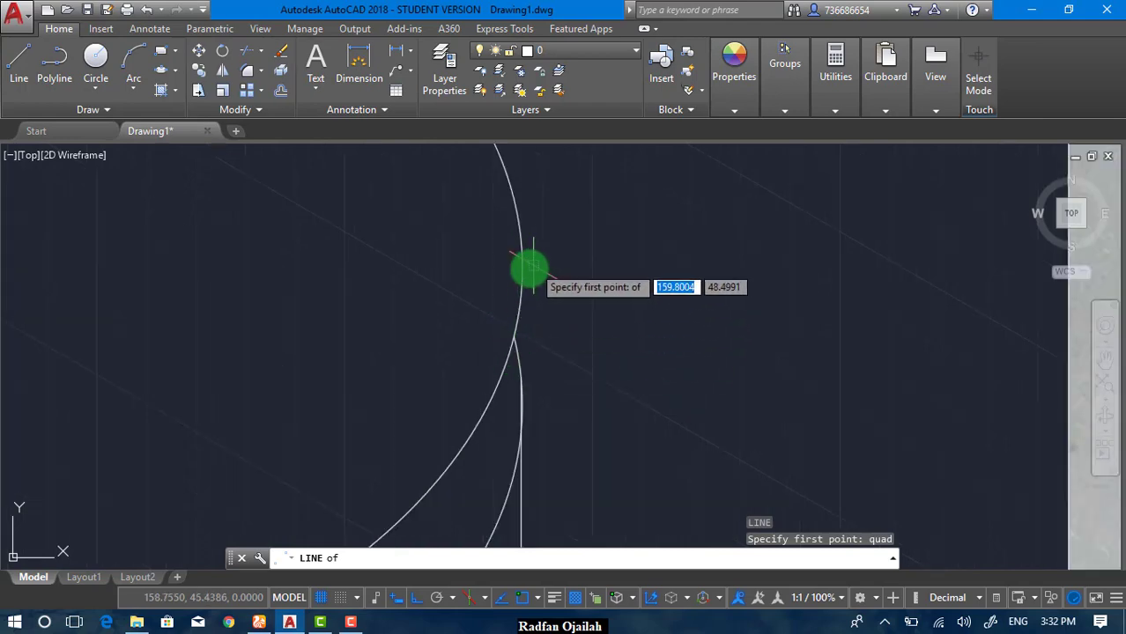
Step: Draw the vertical tangent edge from the upper arc's quadrant down to the lower arc
{"action": "left_click", "coordinate": [522, 268]}
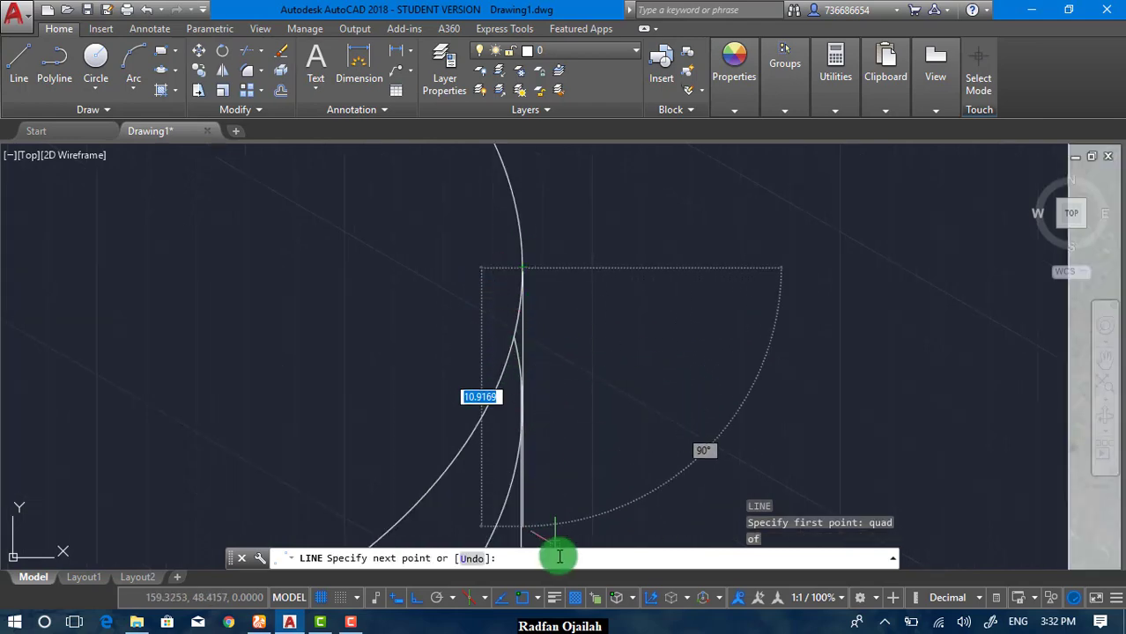
{"action": "scroll", "coordinate": [503, 351], "scroll_direction": "down", "scroll_amount": 2}
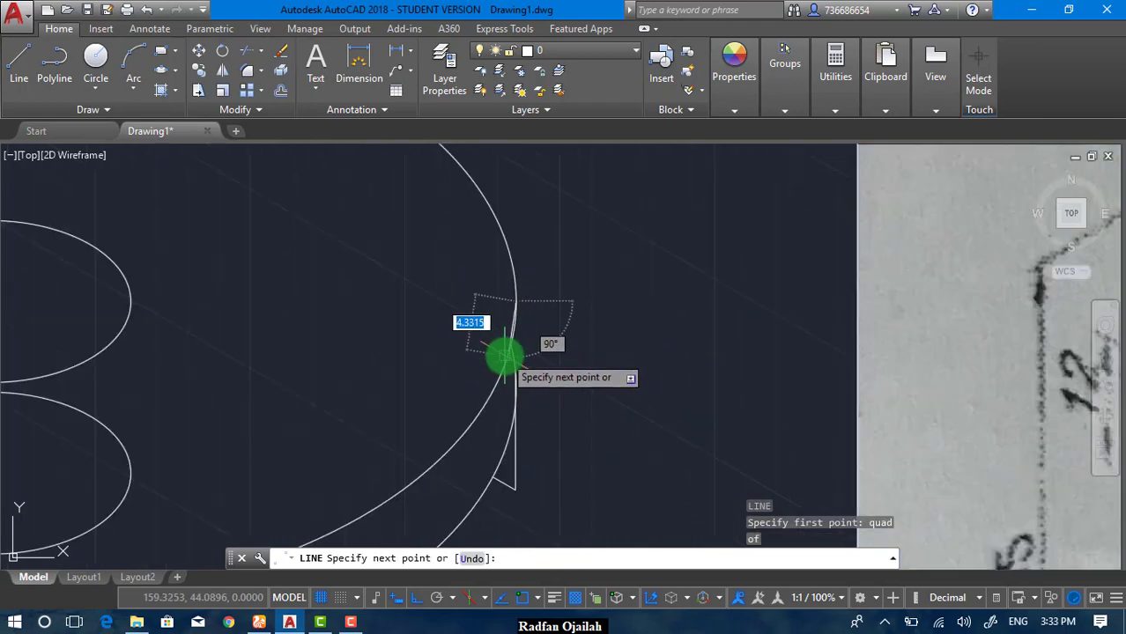
{"action": "left_click", "coordinate": [532, 515]}
{"action": "key", "text": "Return"}
{"action": "scroll", "coordinate": [526, 303], "scroll_direction": "up", "scroll_amount": 4}
{"action": "scroll", "coordinate": [525, 305], "scroll_direction": "down", "scroll_amount": 2}
Step: Trim the excess off the short slanted line, then undo that trim
{"action": "type", "text": "tr"}
{"action": "key", "text": "Return"}
{"action": "key", "text": "Return"}
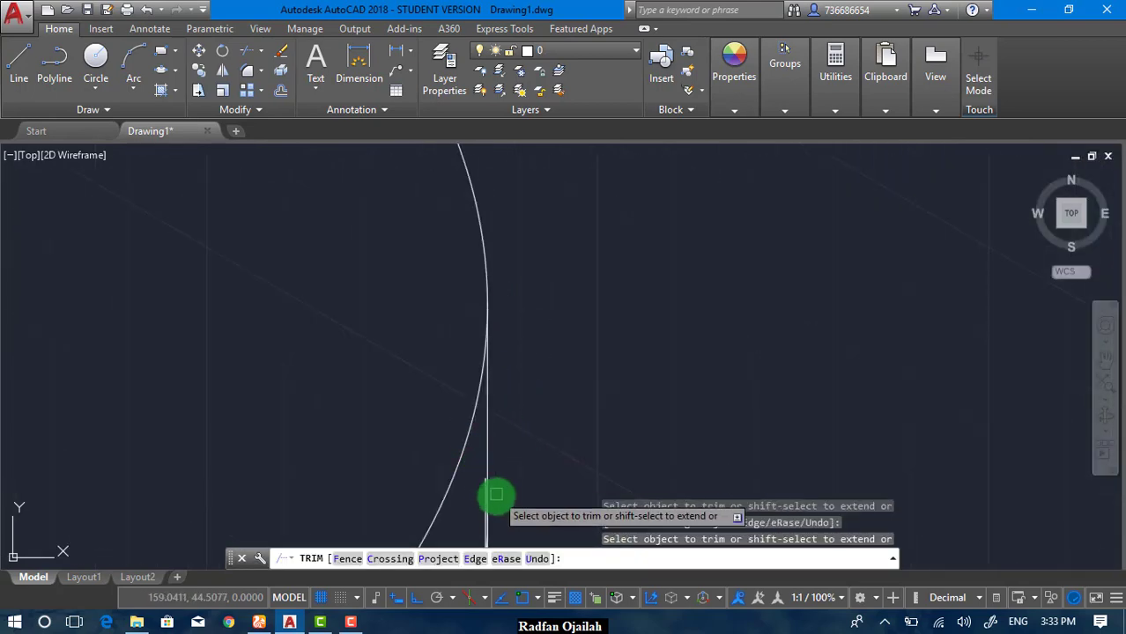
{"action": "scroll", "coordinate": [487, 508], "scroll_direction": "up", "scroll_amount": 2}
{"action": "left_click", "coordinate": [462, 421]}
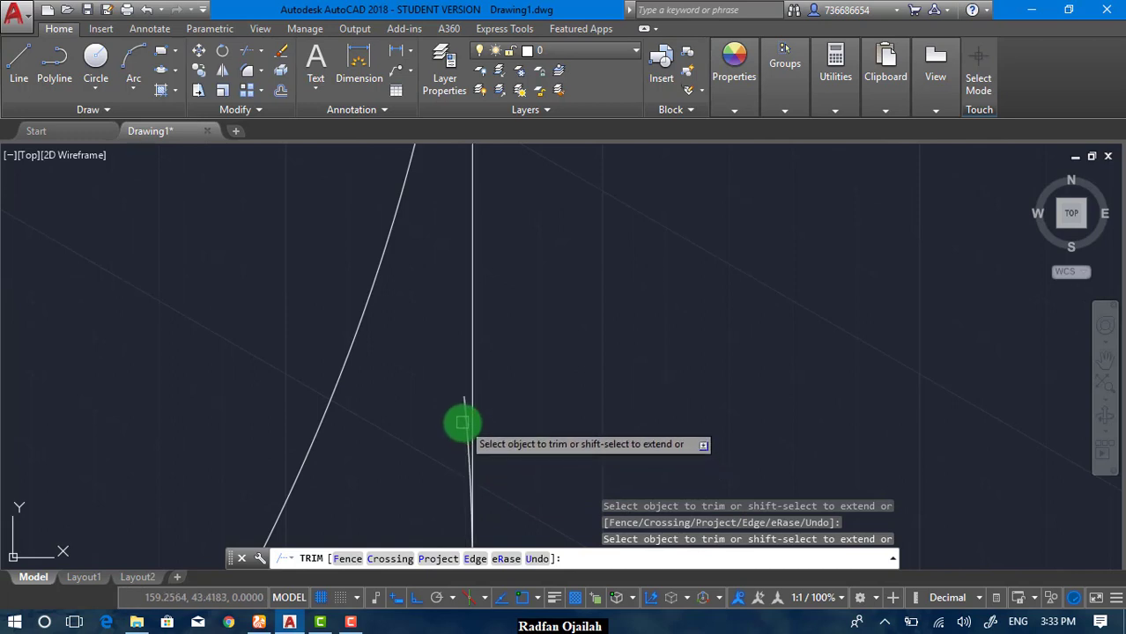
{"action": "scroll", "coordinate": [495, 428], "scroll_direction": "up", "scroll_amount": 3}
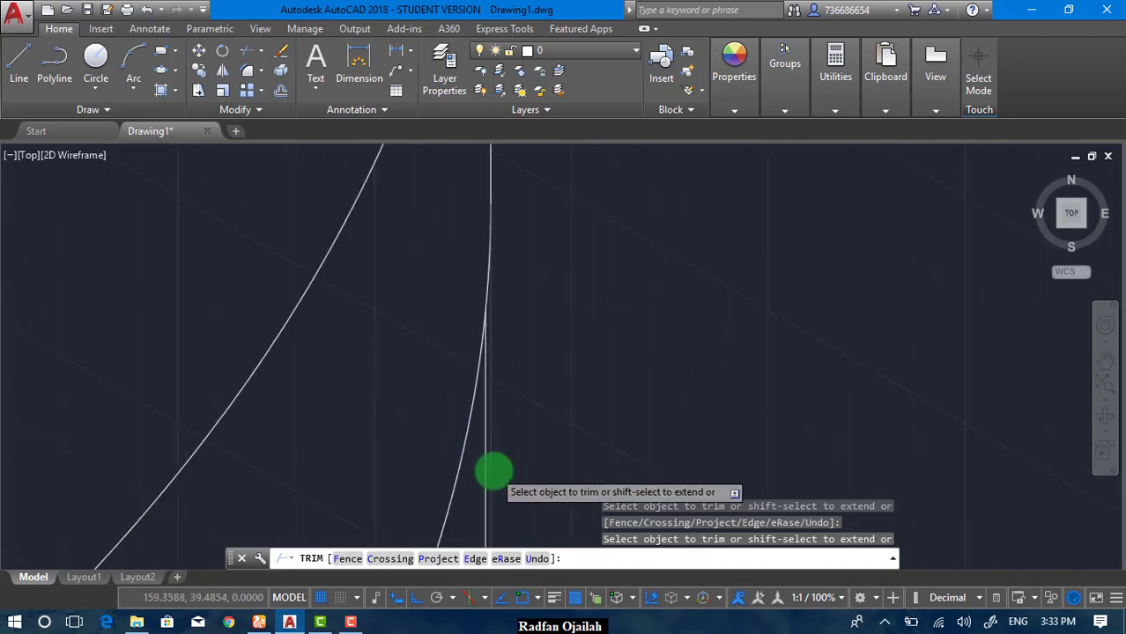
{"action": "key", "text": "Escape"}
{"action": "left_click", "coordinate": [476, 395]}
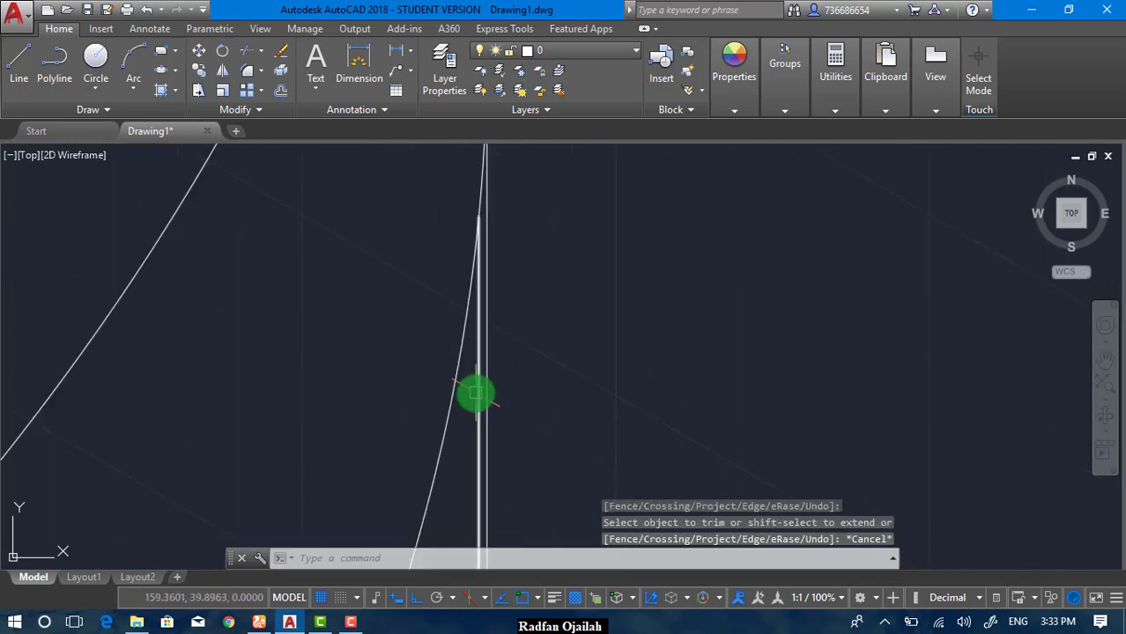
{"action": "scroll", "coordinate": [515, 245], "scroll_direction": "down", "scroll_amount": 5}
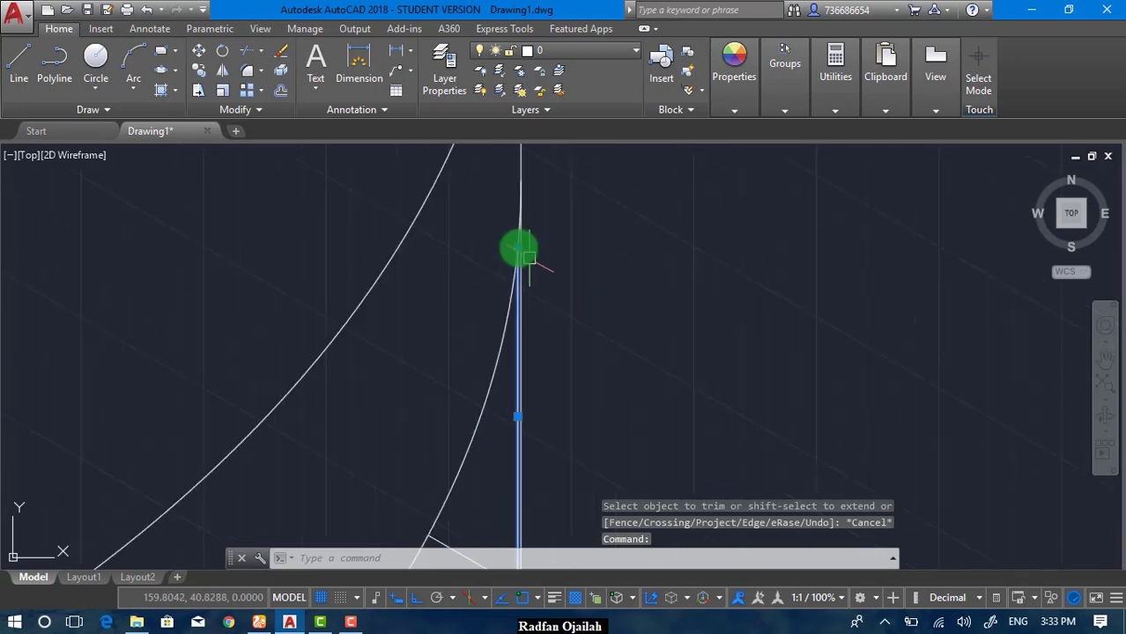
{"action": "scroll", "coordinate": [502, 251], "scroll_direction": "up", "scroll_amount": 3}
{"action": "scroll", "coordinate": [517, 261], "scroll_direction": "up", "scroll_amount": 4}
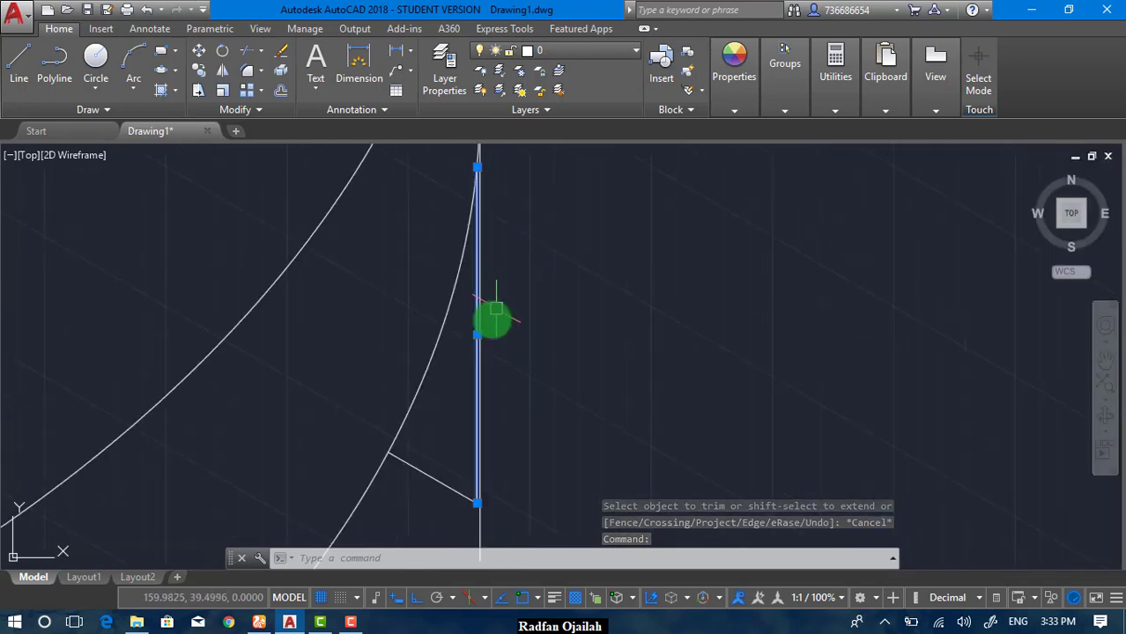
{"action": "key", "text": "Escape"}
{"action": "key", "text": "ctrl+z"}
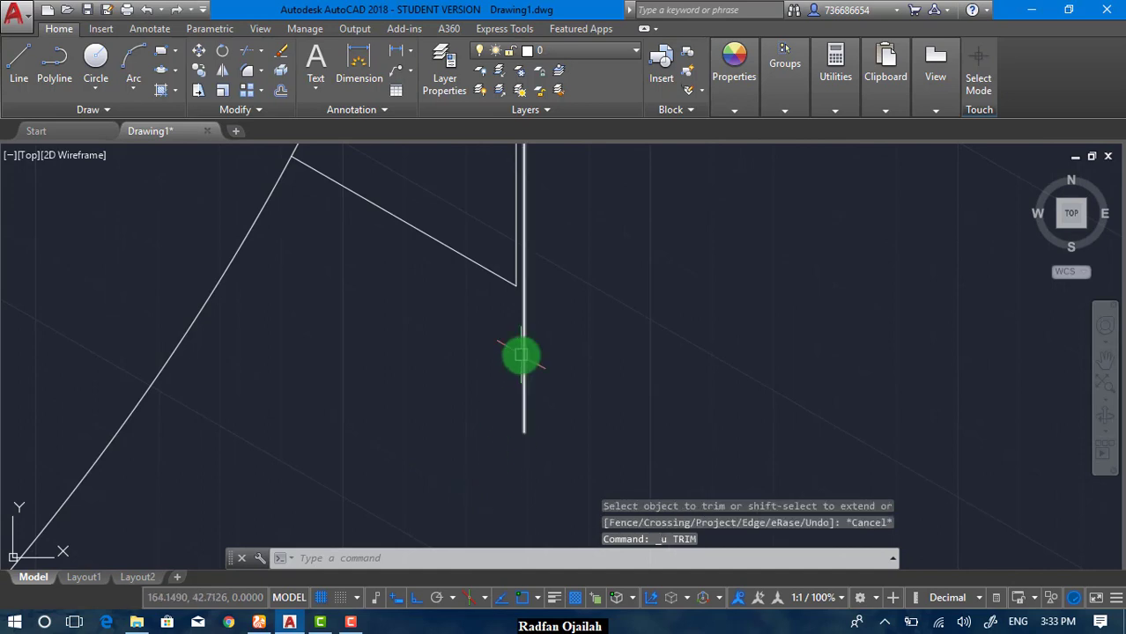
Step: Draw a 30° line in the Top isoplane from the diagonal line's endpoint
{"action": "type", "text": "l"}
{"action": "key", "text": "Return"}
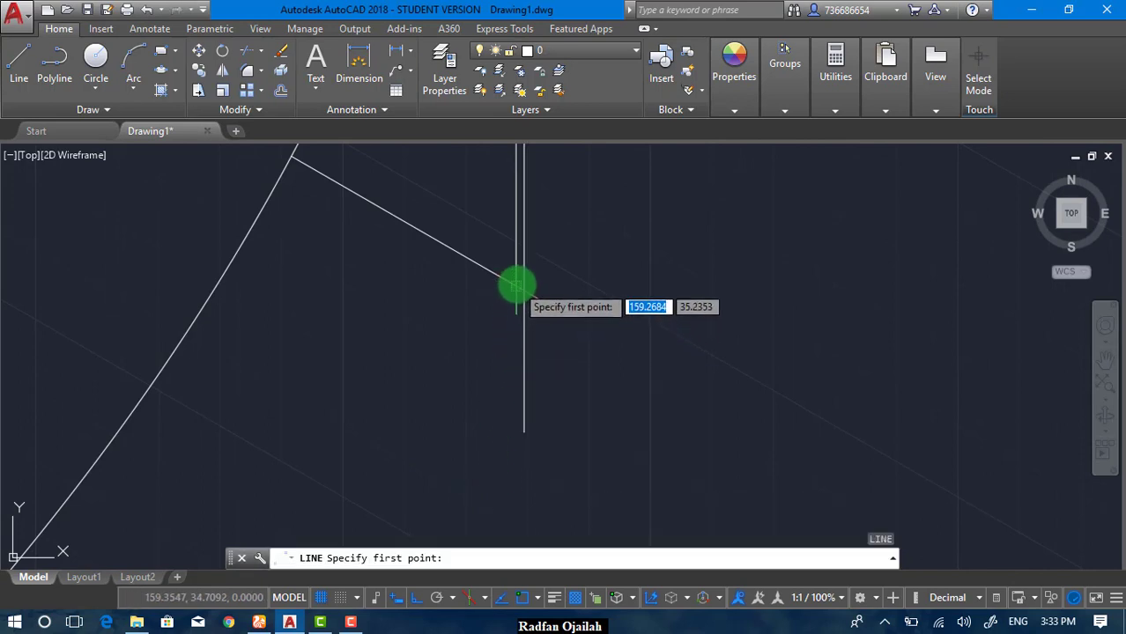
{"action": "left_click", "coordinate": [517, 283]}
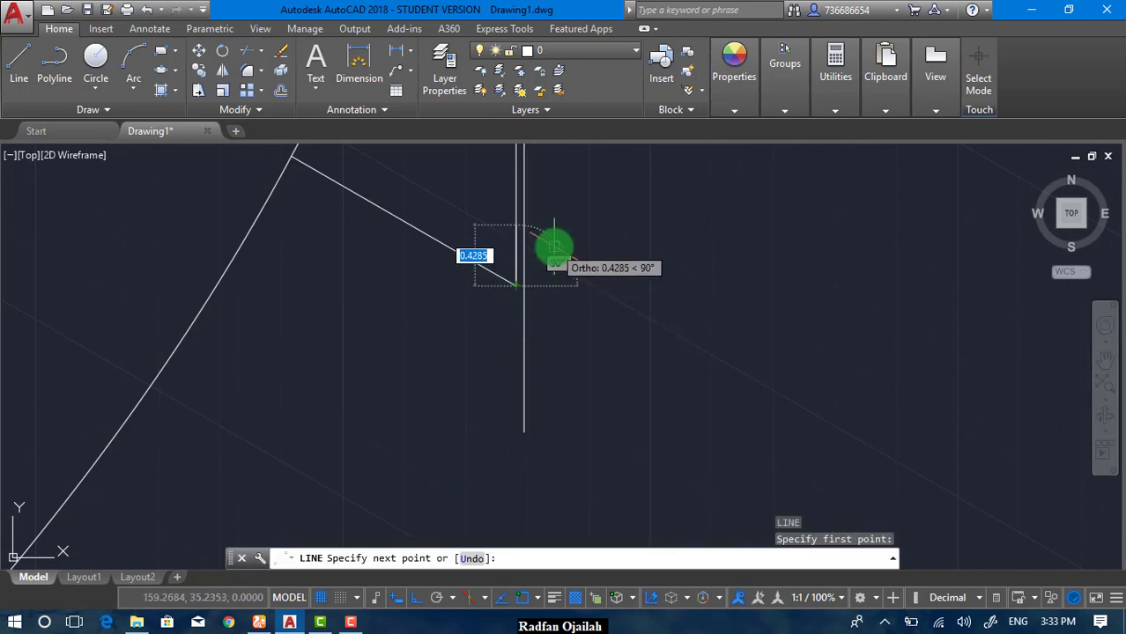
{"action": "key", "text": "F5"}
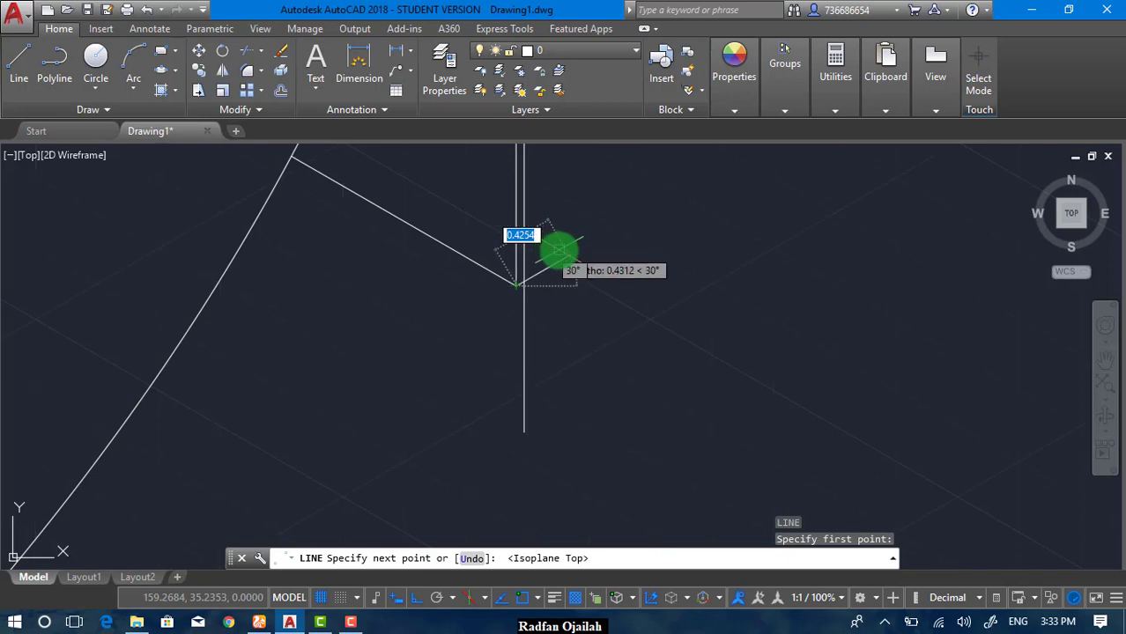
{"action": "left_click", "coordinate": [559, 251]}
{"action": "key", "text": "Return"}
Step: Trim away the short 30° segment and the lower part of the vertical line
{"action": "key", "text": "Return"}
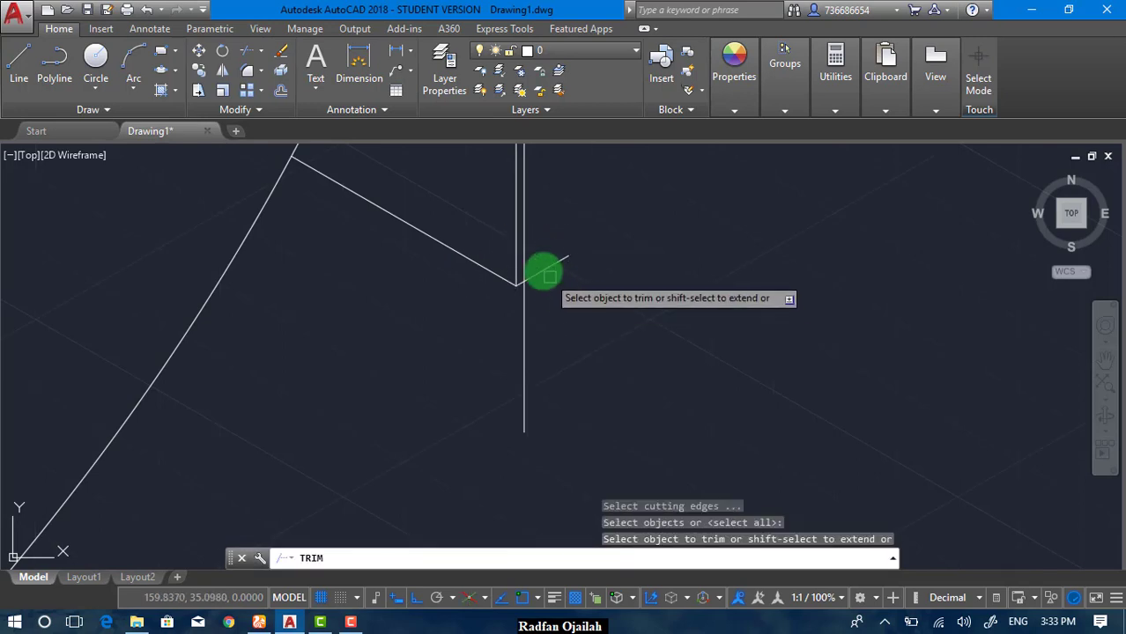
{"action": "key", "text": "Return"}
{"action": "left_click", "coordinate": [545, 259]}
{"action": "left_click", "coordinate": [524, 311]}
{"action": "scroll", "coordinate": [532, 345], "scroll_direction": "up", "scroll_amount": 2}
{"action": "scroll", "coordinate": [539, 370], "scroll_direction": "down", "scroll_amount": 3}
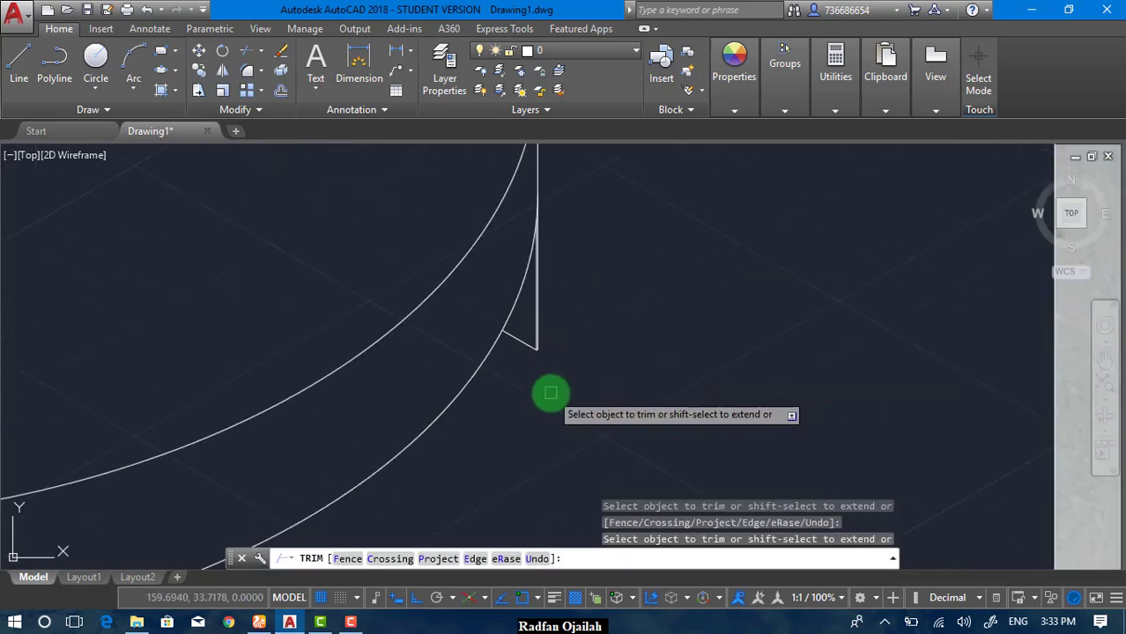
{"action": "scroll", "coordinate": [598, 316], "scroll_direction": "down", "scroll_amount": 1}
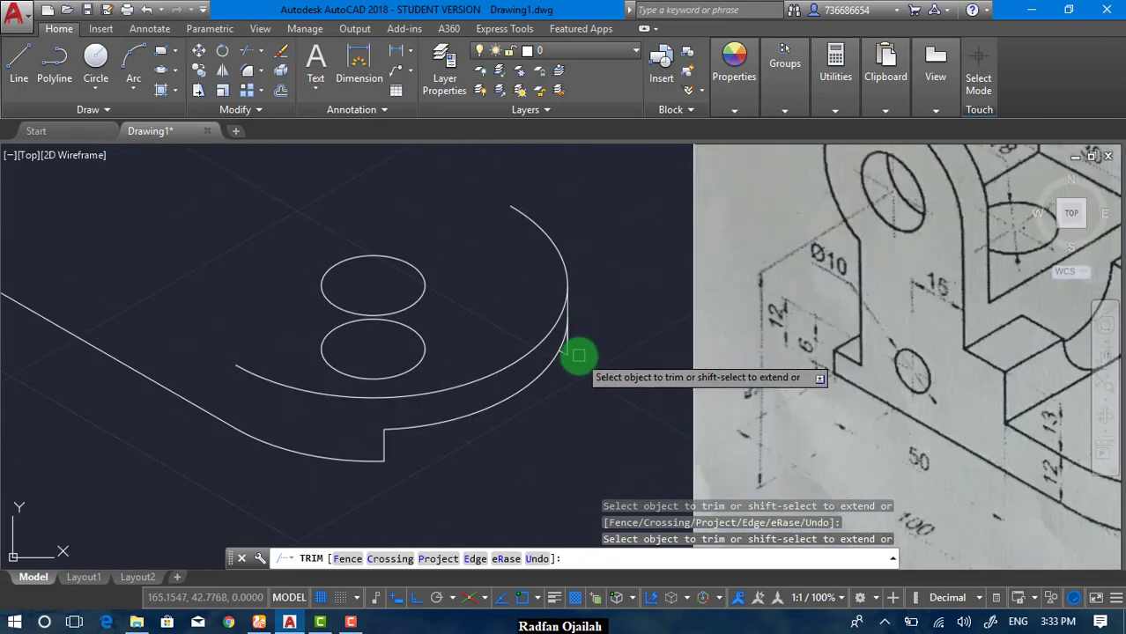
Step: Erase the extra lower hole ellipse on the base plate
{"action": "scroll", "coordinate": [567, 358], "scroll_direction": "down", "scroll_amount": 2}
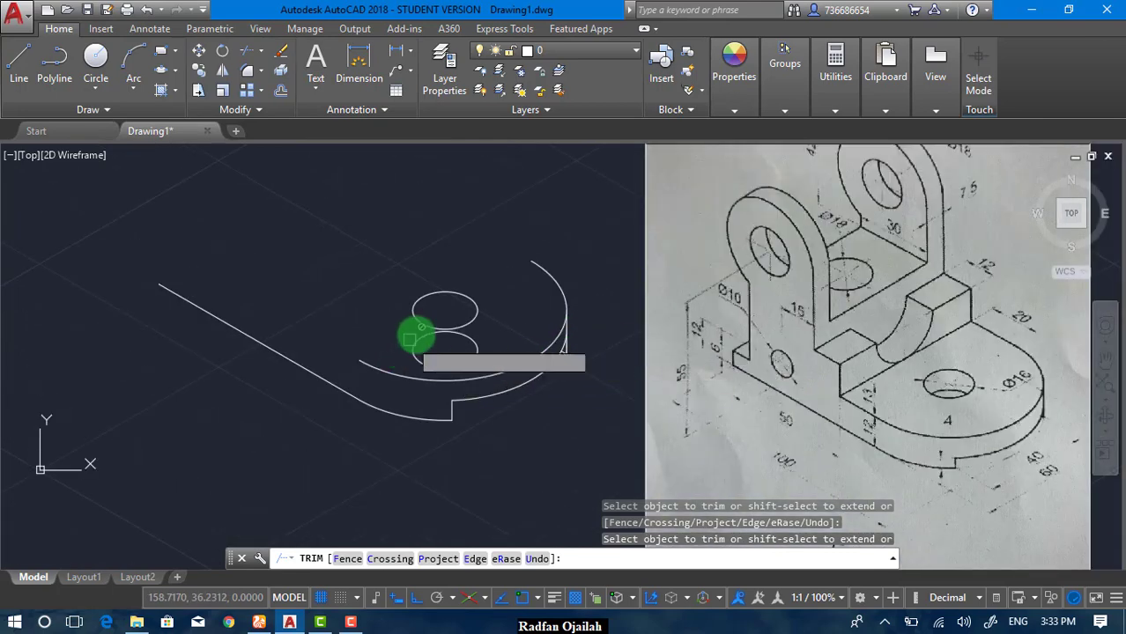
{"action": "scroll", "coordinate": [433, 319], "scroll_direction": "up", "scroll_amount": 3}
{"action": "scroll", "coordinate": [459, 344], "scroll_direction": "down", "scroll_amount": 1}
{"action": "key", "text": "Escape"}
{"action": "left_click", "coordinate": [498, 356]}
{"action": "key", "text": "Delete"}
Step: Erase the duplicate circle on the base plate
{"action": "scroll", "coordinate": [318, 365], "scroll_direction": "down", "scroll_amount": 4}
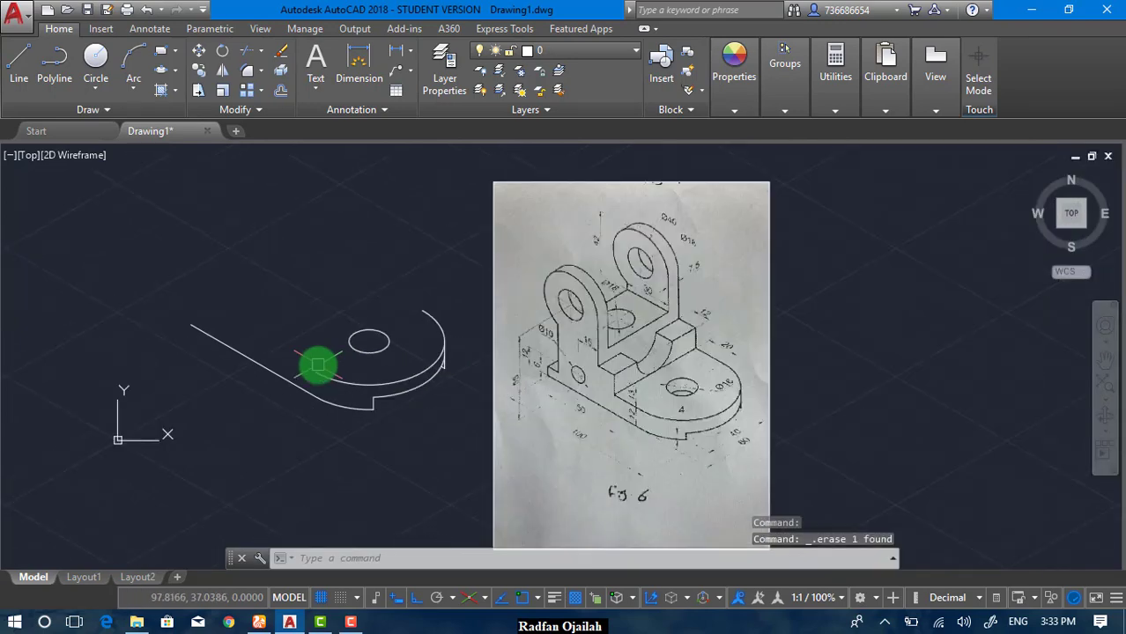
{"action": "scroll", "coordinate": [331, 368], "scroll_direction": "up", "scroll_amount": 2}
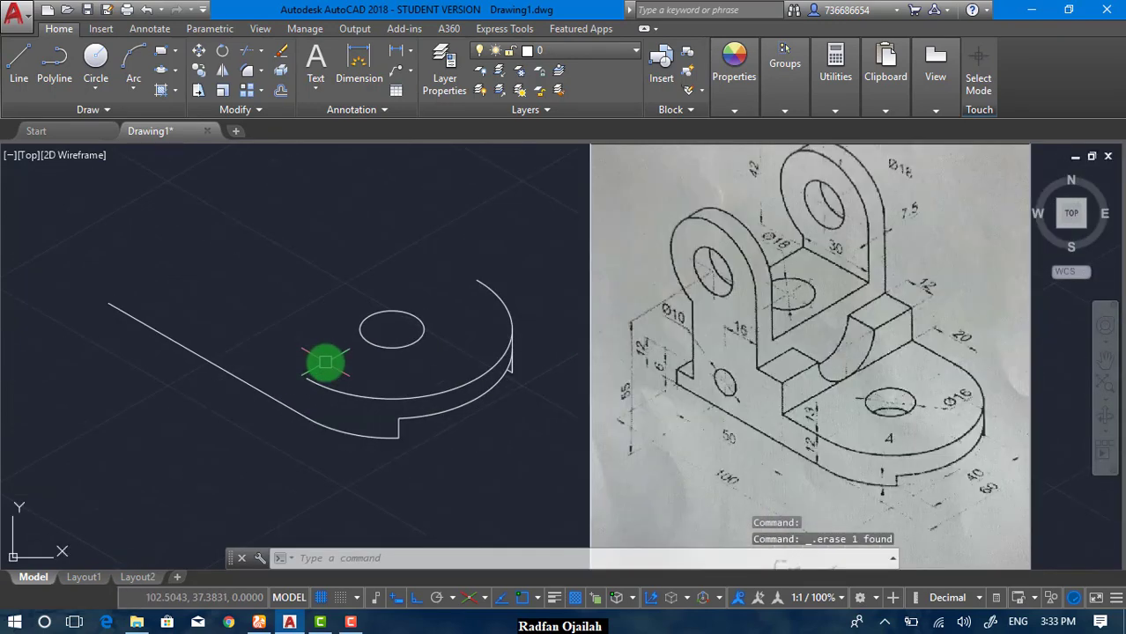
{"action": "scroll", "coordinate": [829, 403], "scroll_direction": "up", "scroll_amount": 2}
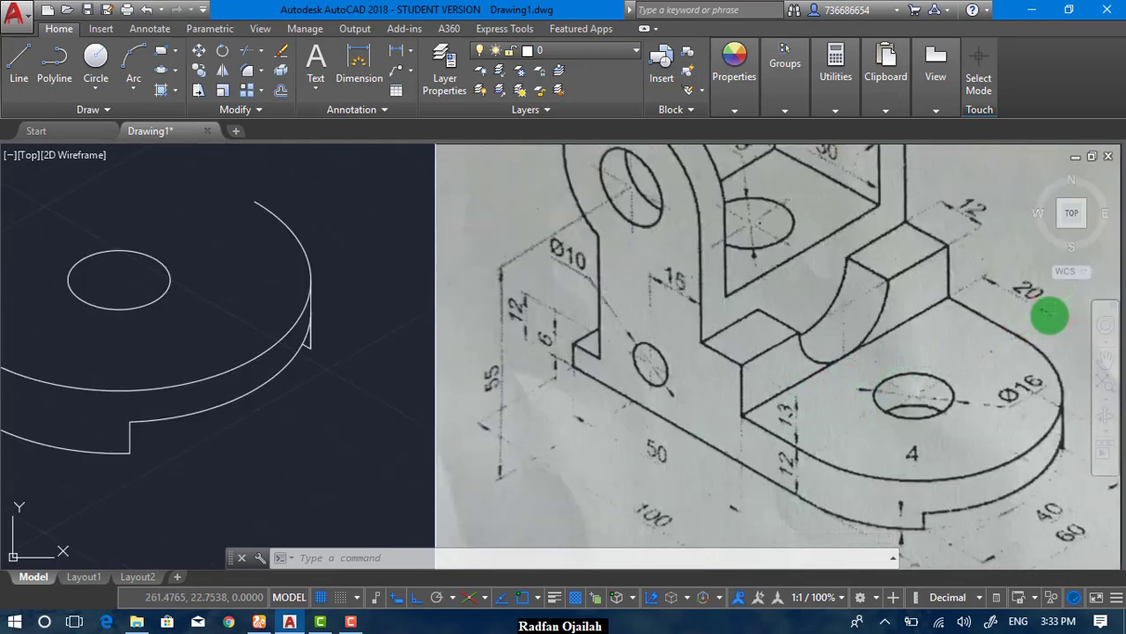
{"action": "scroll", "coordinate": [881, 404], "scroll_direction": "down", "scroll_amount": 3}
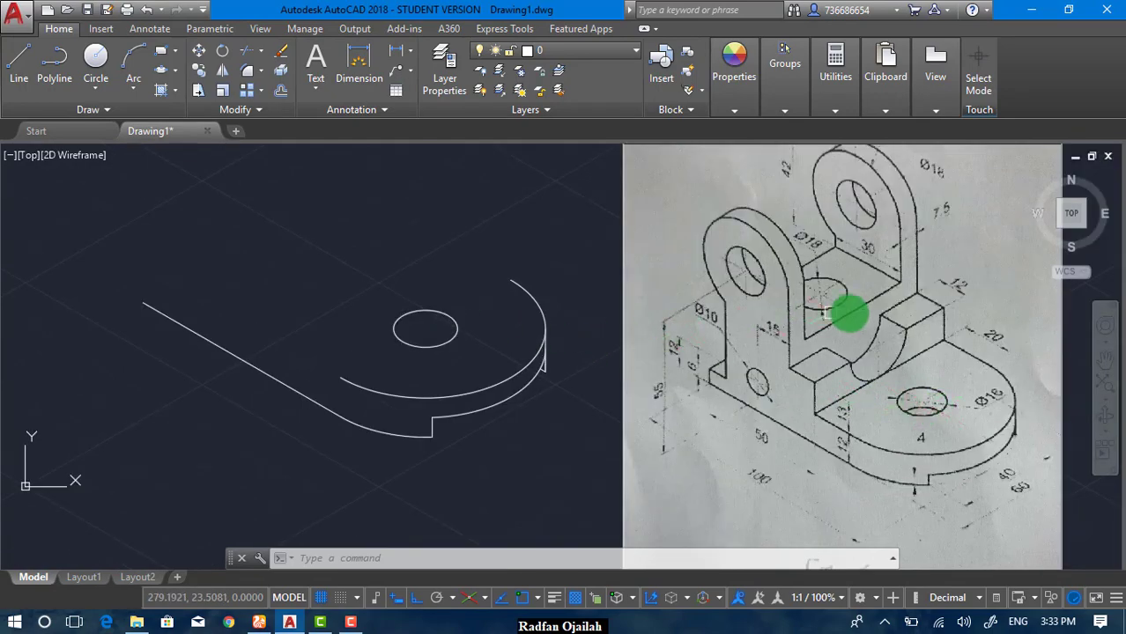
{"action": "scroll", "coordinate": [920, 388], "scroll_direction": "up", "scroll_amount": 3}
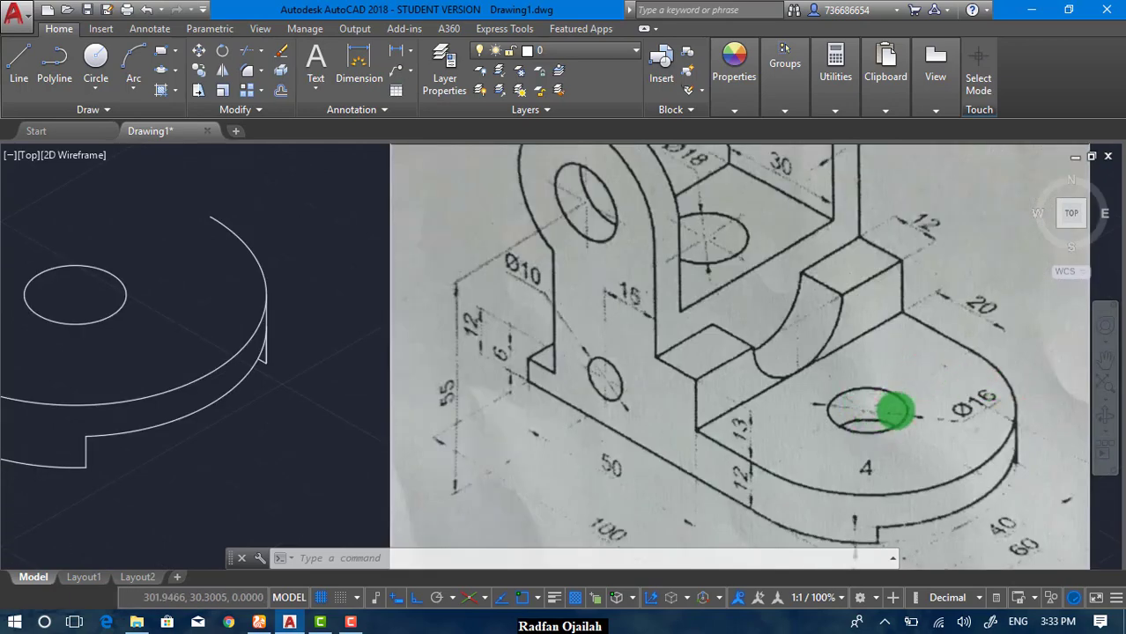
{"action": "scroll", "coordinate": [894, 411], "scroll_direction": "down", "scroll_amount": 2}
{"action": "left_click", "coordinate": [423, 353]}
{"action": "key", "text": "Delete"}
{"action": "key", "text": "Escape"}
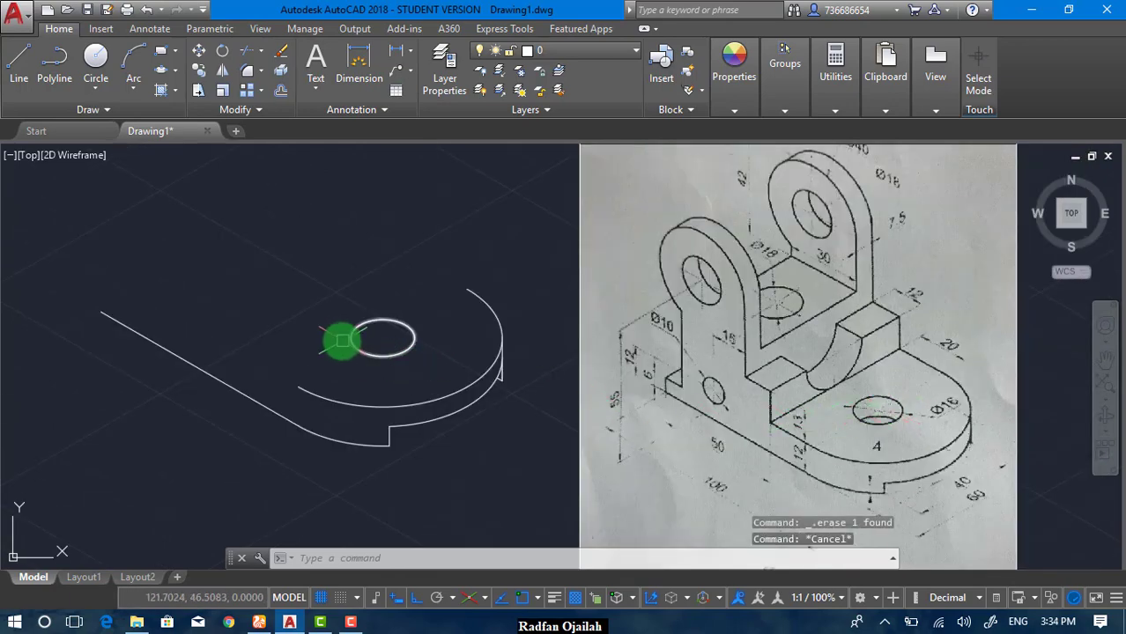
Step: Draw a 20-unit line starting at the hole's centre
{"action": "key", "text": "Return"}
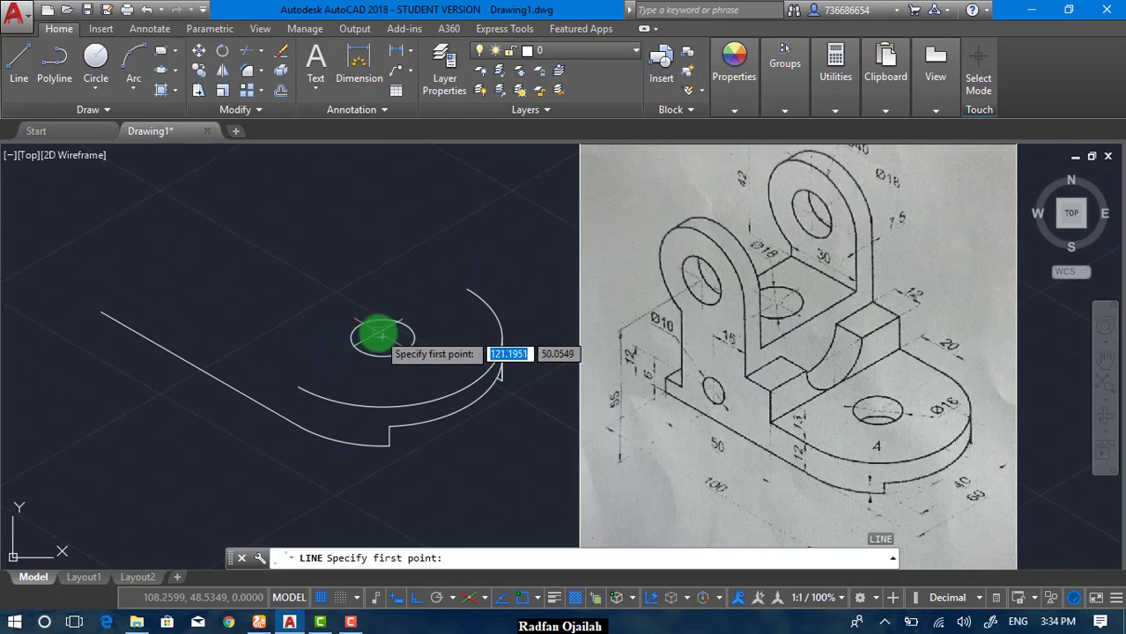
{"action": "left_click", "coordinate": [383, 338]}
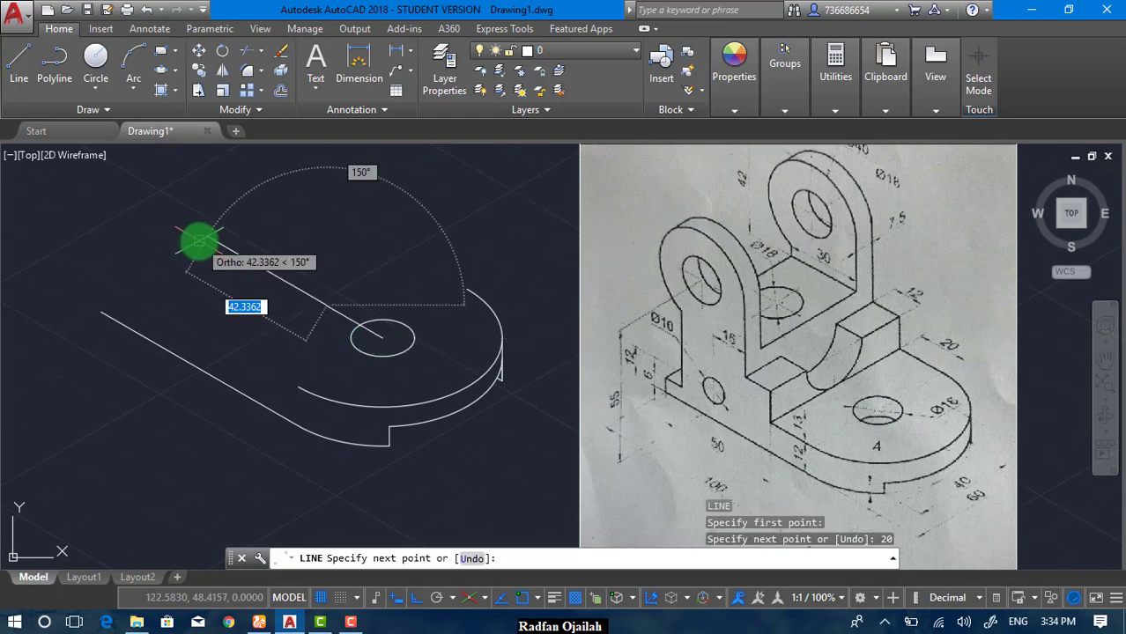
{"action": "key", "text": "Return"}
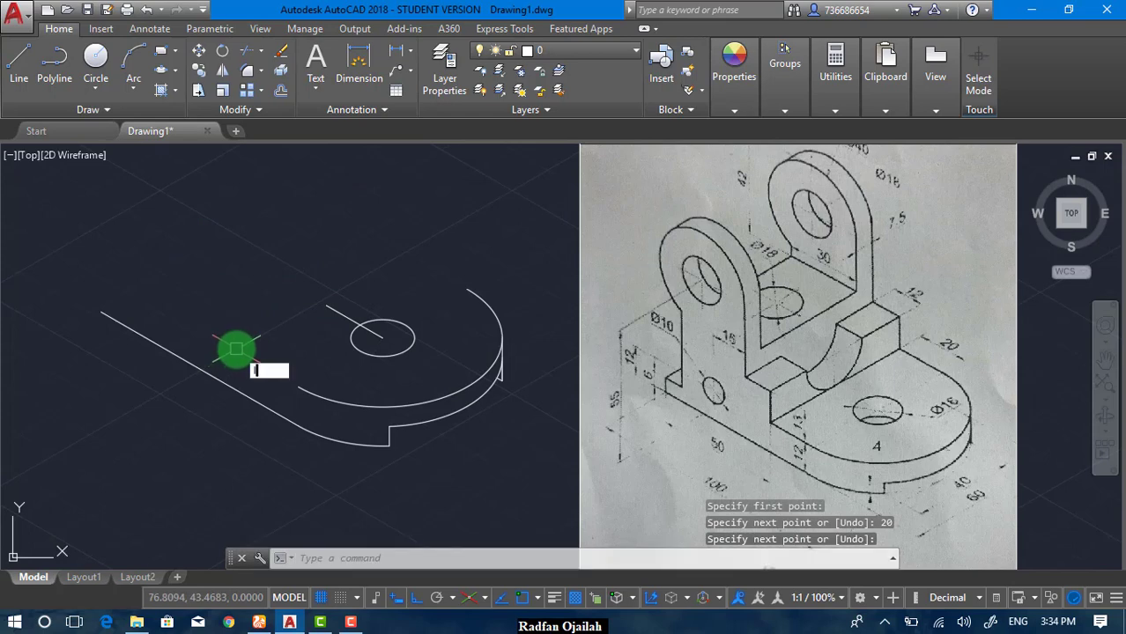
{"action": "key", "text": "Return"}
{"action": "key", "text": "Return"}
Step: Draw a 60-unit line at 150° above the plate and select it for moving
{"action": "left_click", "coordinate": [341, 194]}
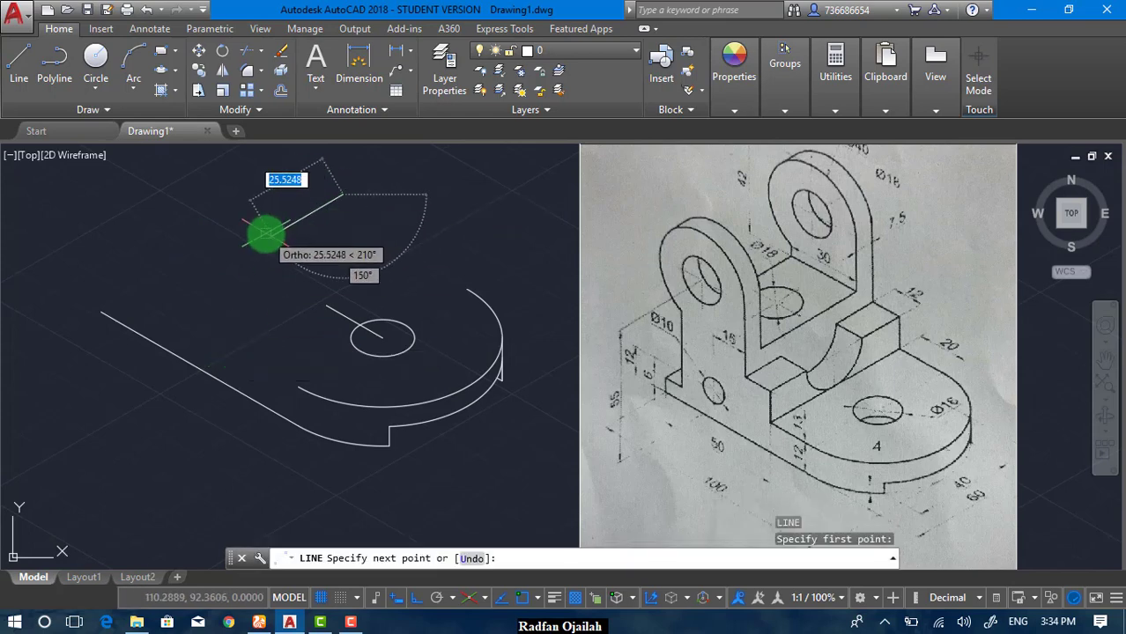
{"action": "key", "text": "Return"}
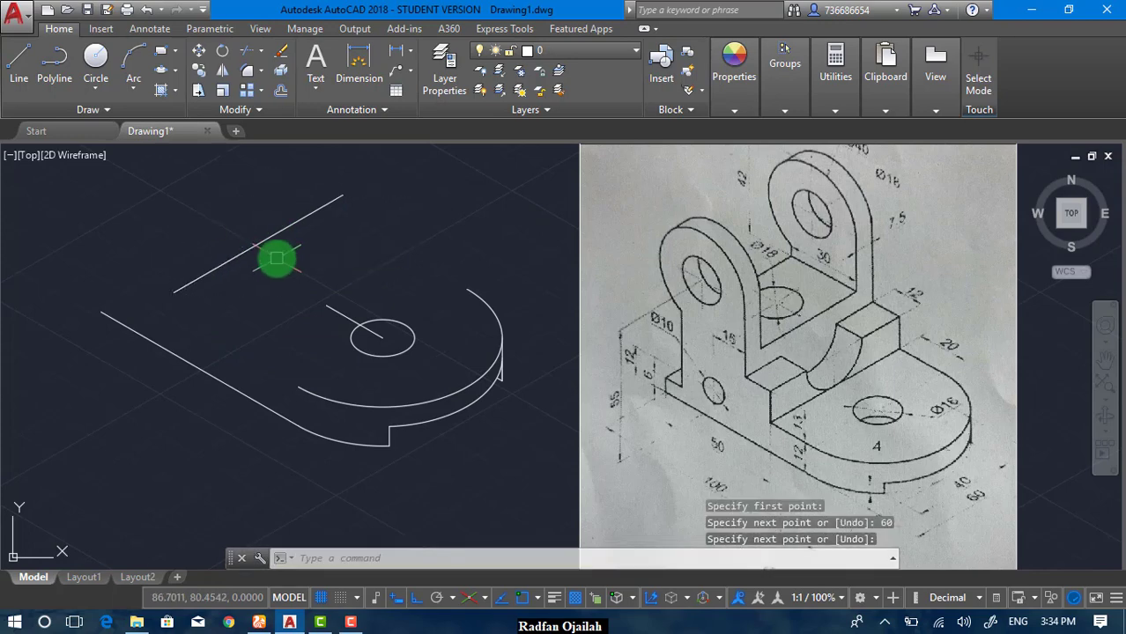
{"action": "key", "text": "Return"}
{"action": "left_click", "coordinate": [259, 243]}
{"action": "key", "text": "Return"}
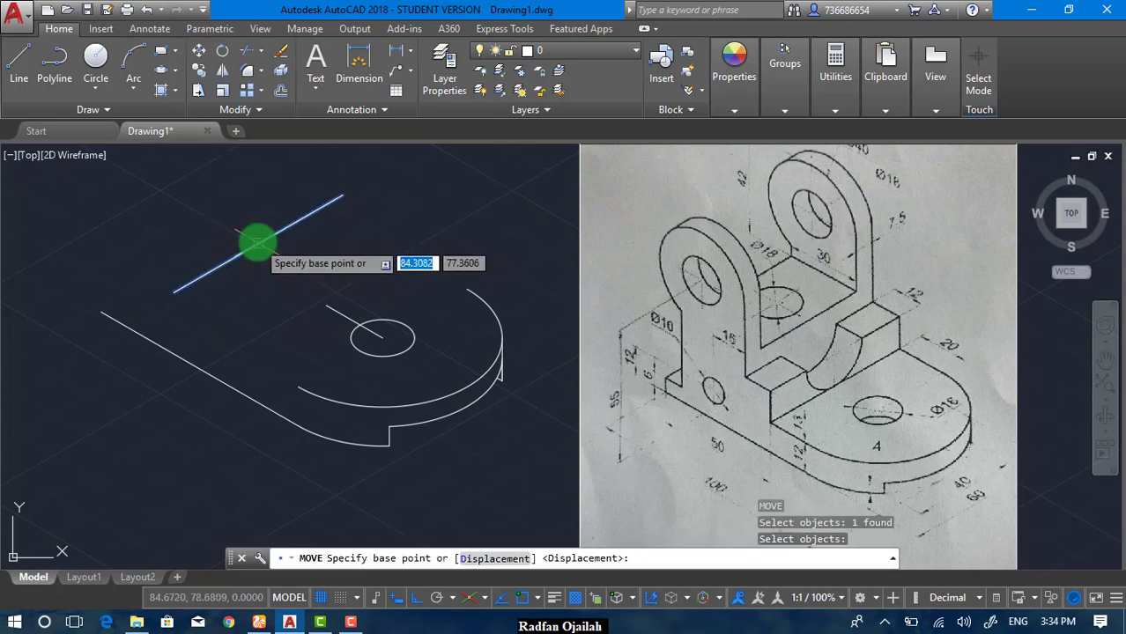
Step: Move the 150° line by its midpoint into place as the plate's long edge
{"action": "left_click", "coordinate": [258, 243]}
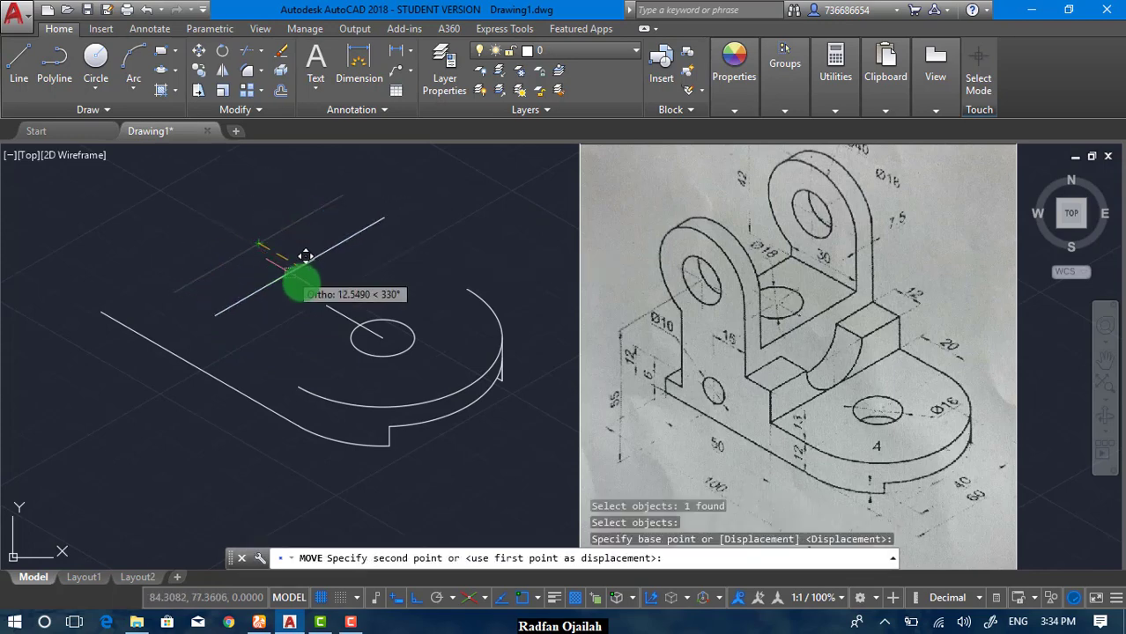
{"action": "left_click", "coordinate": [323, 304]}
{"action": "key", "text": "Escape"}
Step: Delete the short line beside the hole, then undo the deletion
{"action": "left_click", "coordinate": [338, 313]}
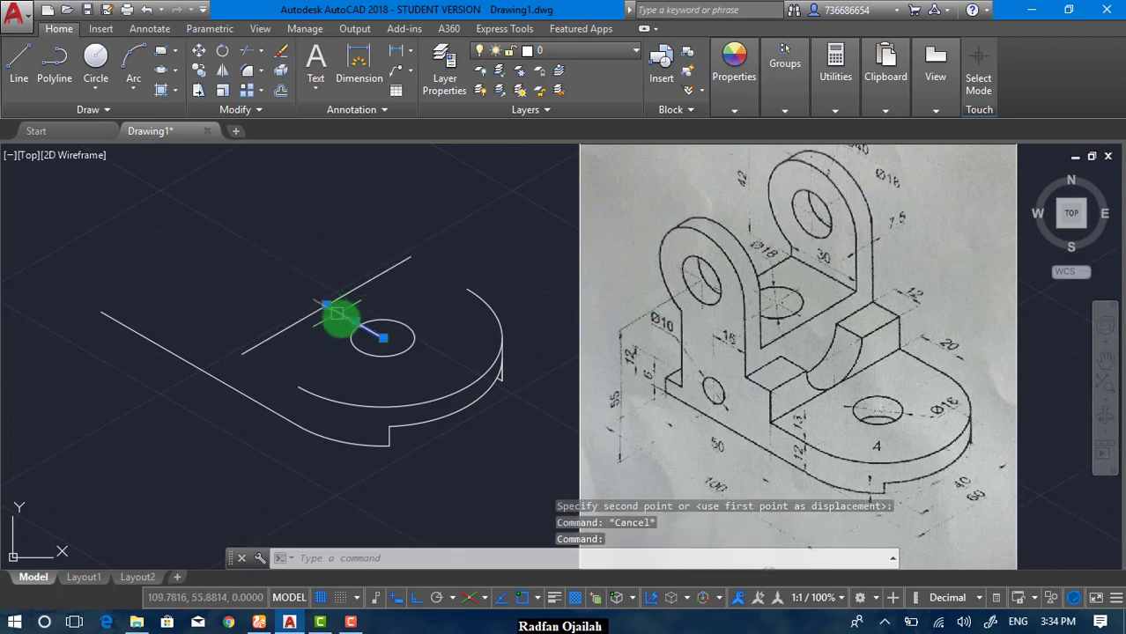
{"action": "key", "text": "Delete"}
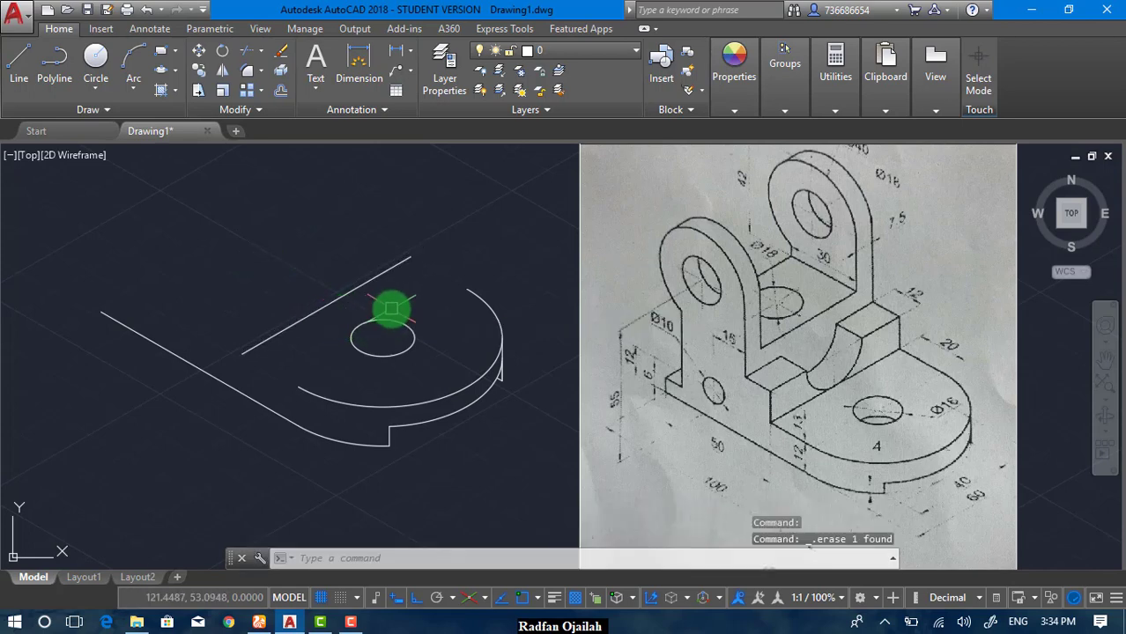
{"action": "key", "text": "ctrl+z"}
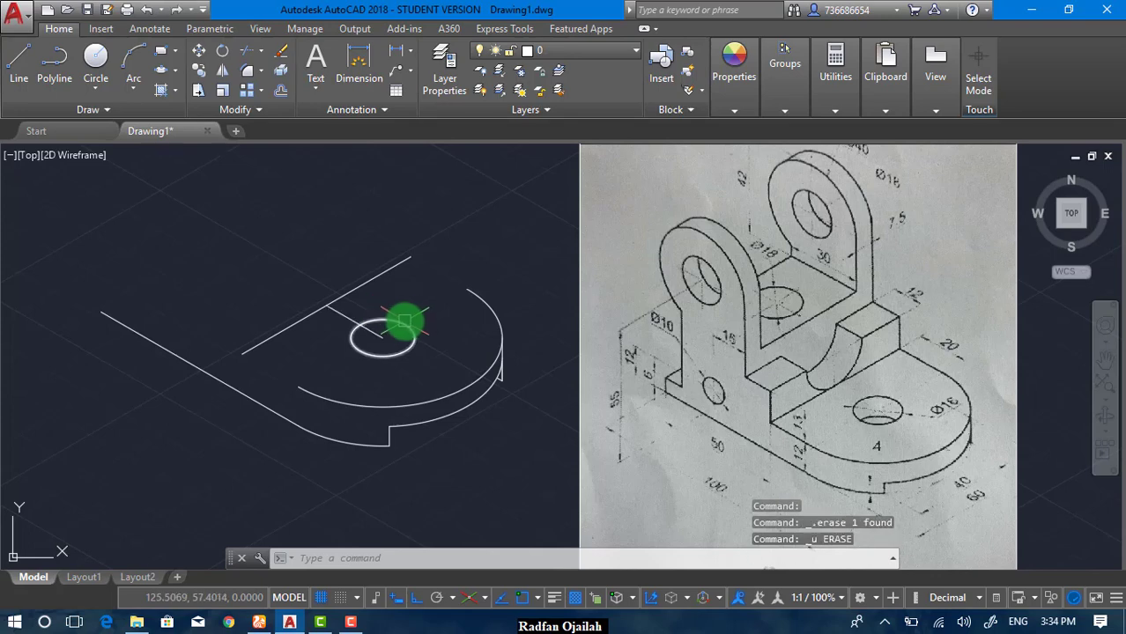
{"action": "type", "text": "v"}
{"action": "key", "text": "Escape"}
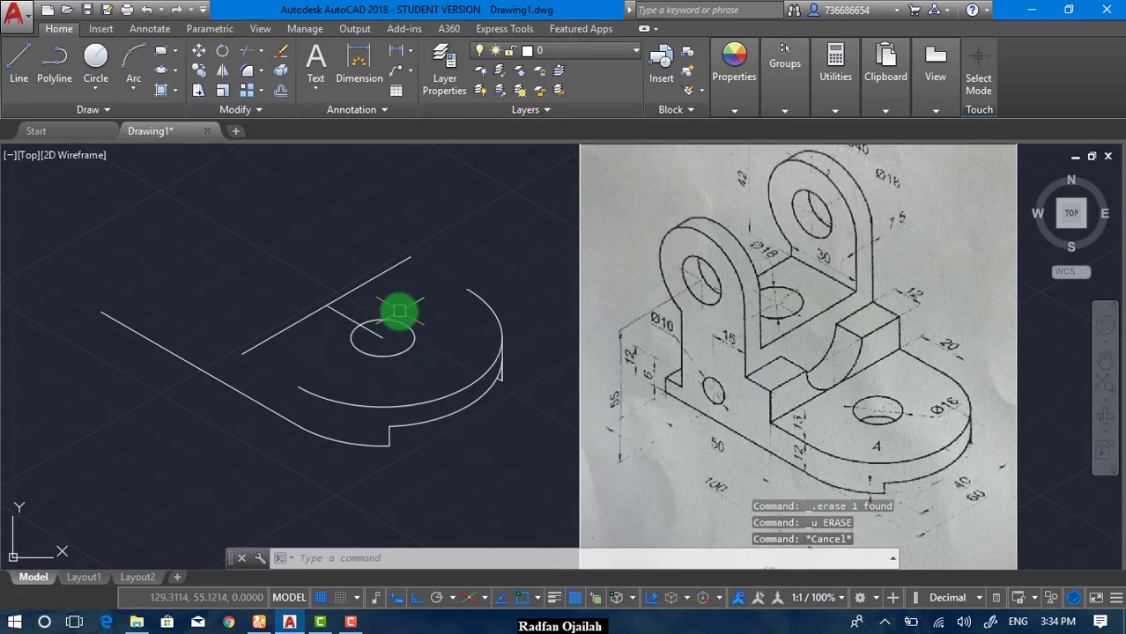
Step: Copy the short line beside the hole onto the plate's back edge
{"action": "type", "text": "co"}
{"action": "key", "text": "Return"}
{"action": "left_click", "coordinate": [352, 316]}
{"action": "key", "text": "Return"}
{"action": "left_click", "coordinate": [323, 306]}
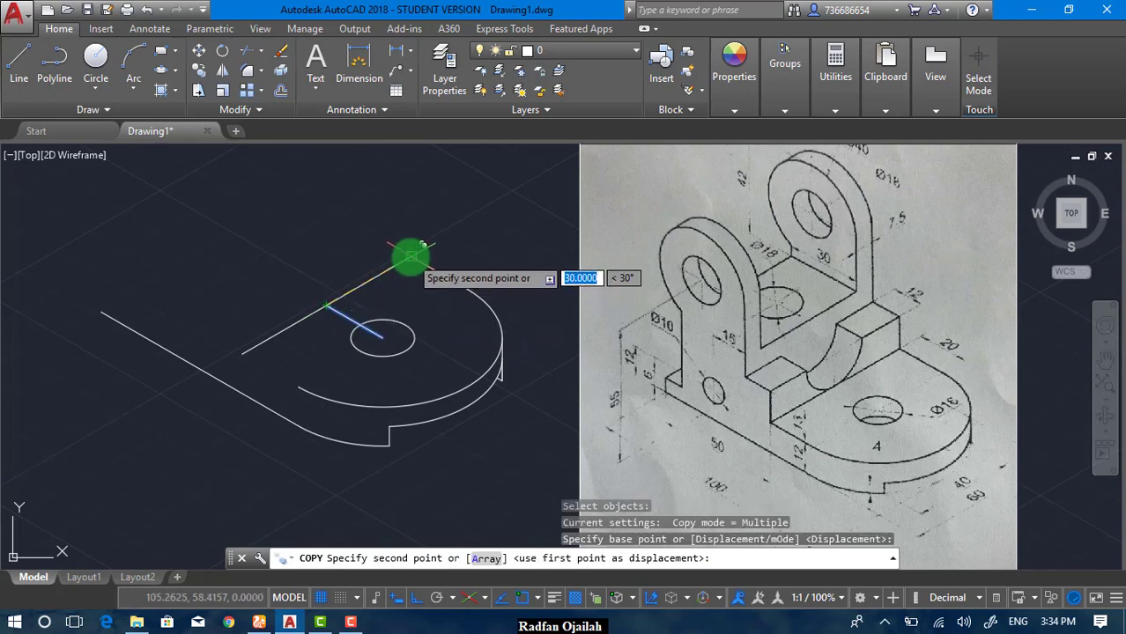
{"action": "left_click", "coordinate": [414, 255]}
{"action": "key", "text": "Return"}
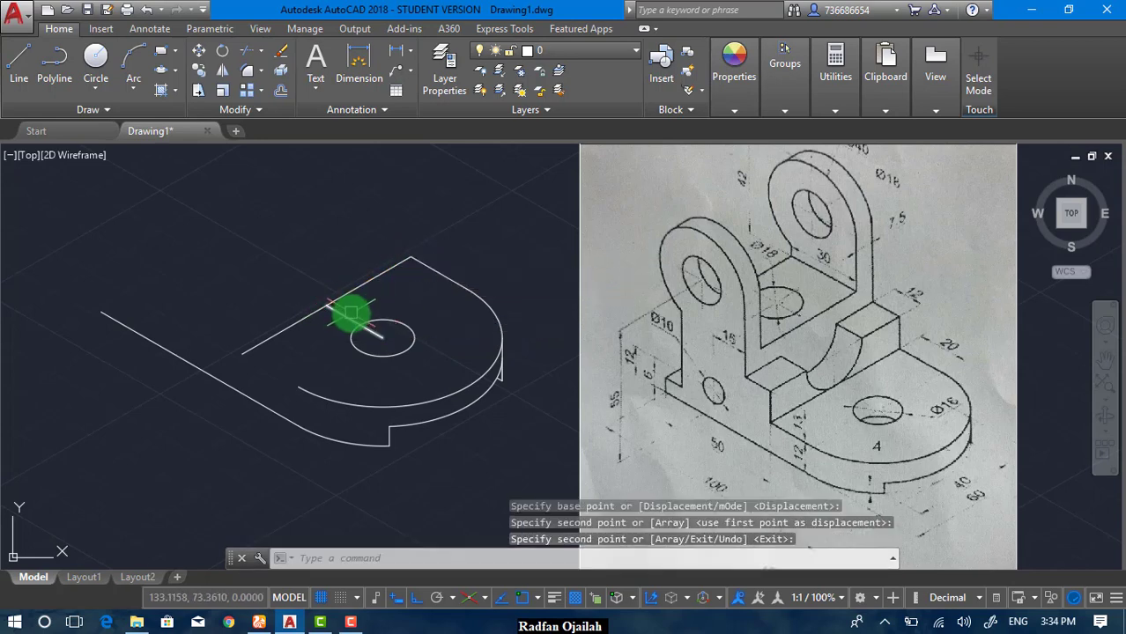
Step: Move the helper line down-left to its new position
{"action": "type", "text": "m"}
{"action": "key", "text": "Return"}
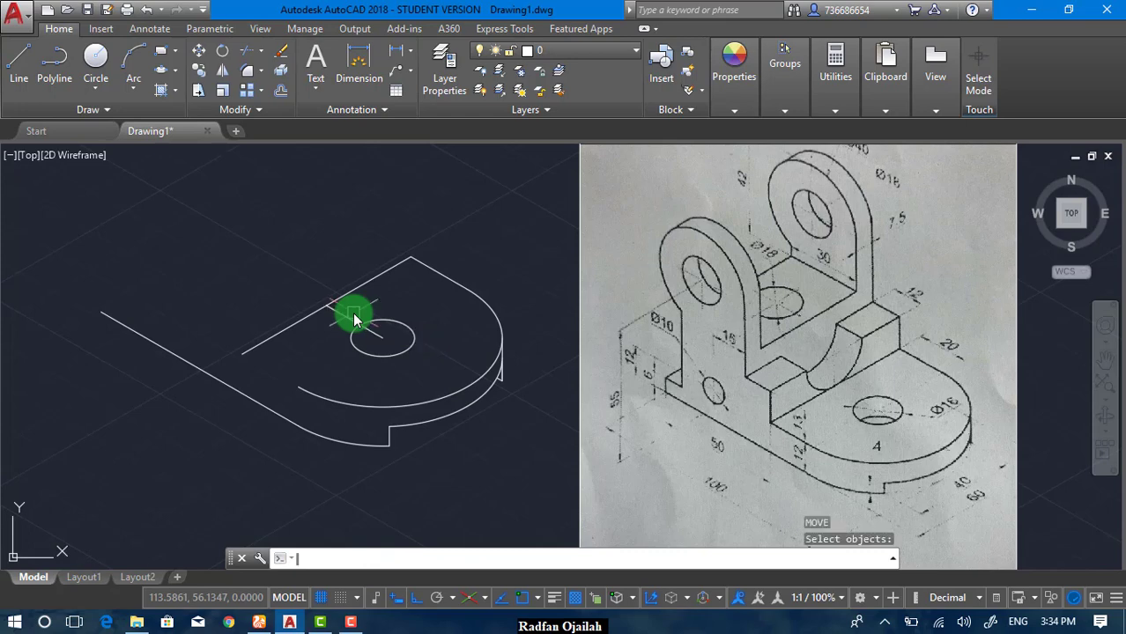
{"action": "left_click", "coordinate": [345, 314]}
{"action": "key", "text": "Return"}
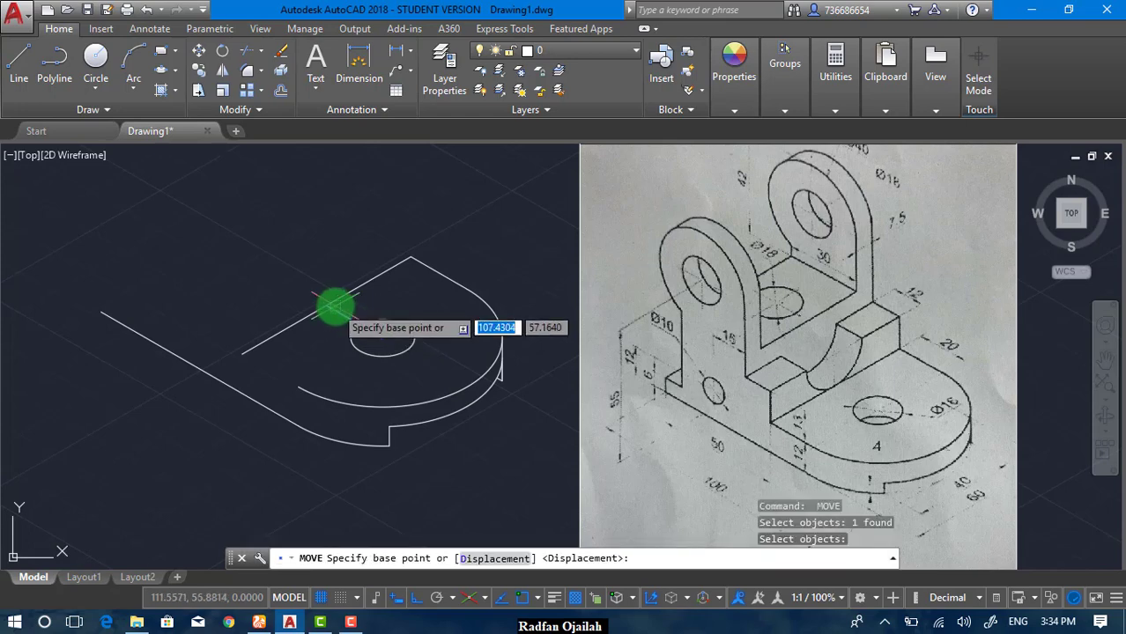
{"action": "left_click", "coordinate": [329, 305]}
{"action": "left_click", "coordinate": [241, 354]}
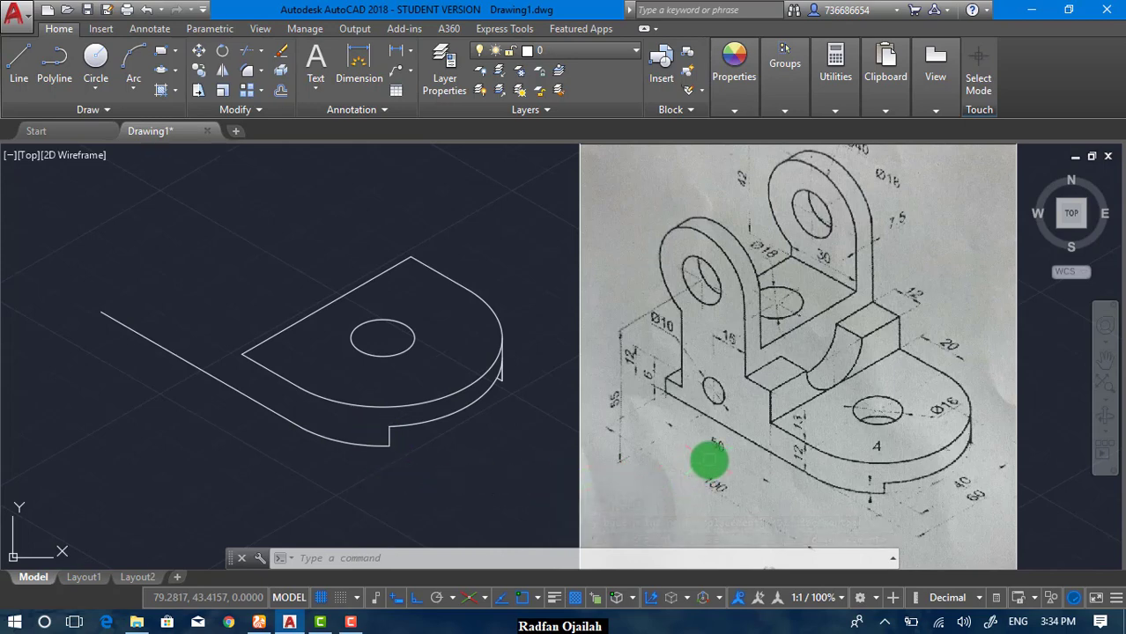
Step: Draw a 6-unit vertical edge up from the plate's left end in the Right isoplane
{"action": "key", "text": "space"}
{"action": "left_click", "coordinate": [97, 329]}
{"action": "key", "text": "F5"}
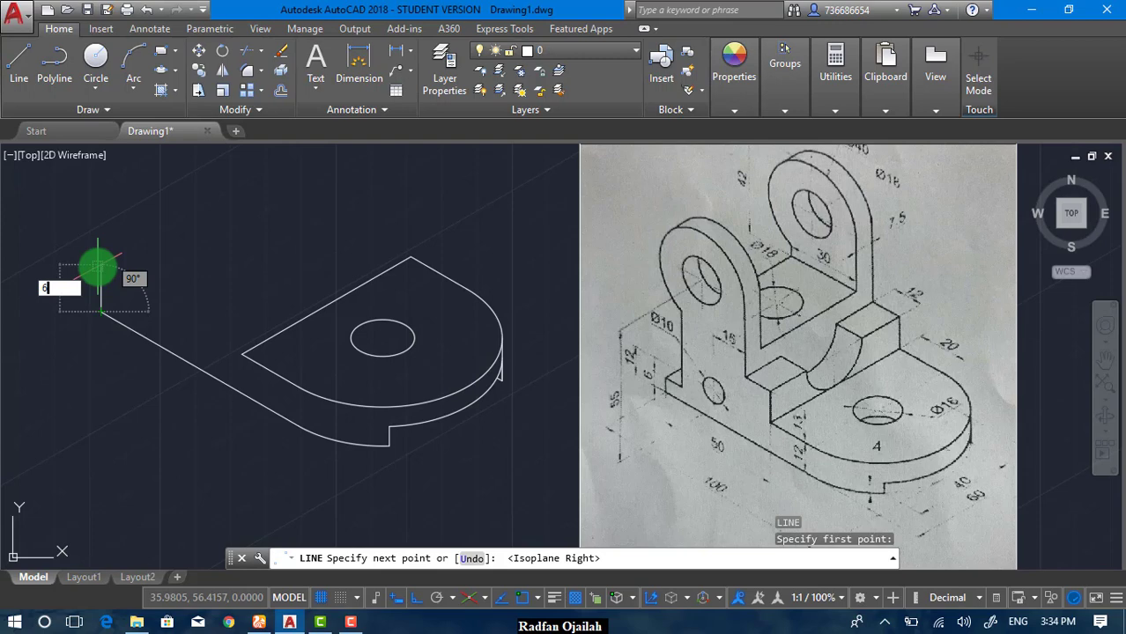
{"action": "key", "text": "Return"}
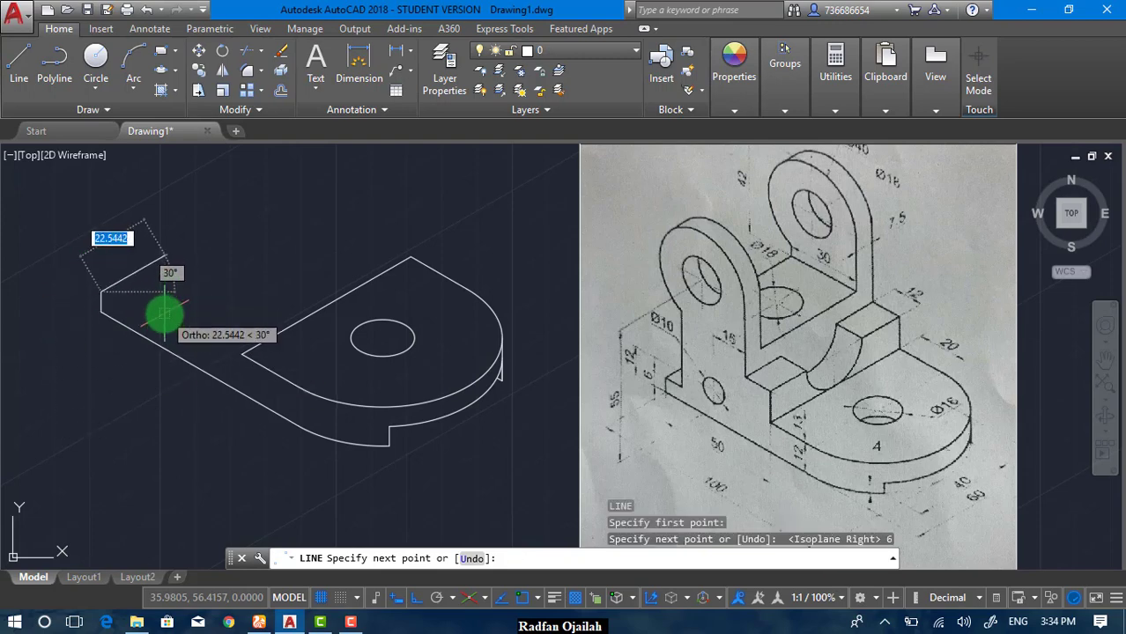
{"action": "key", "text": "F5"}
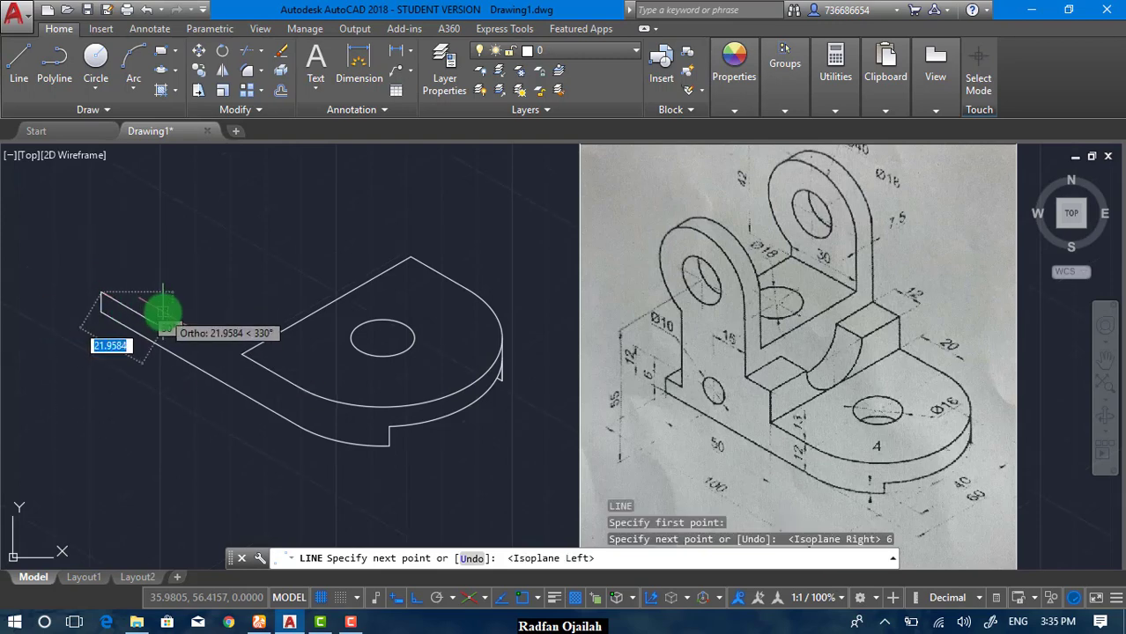
{"action": "key", "text": "Return"}
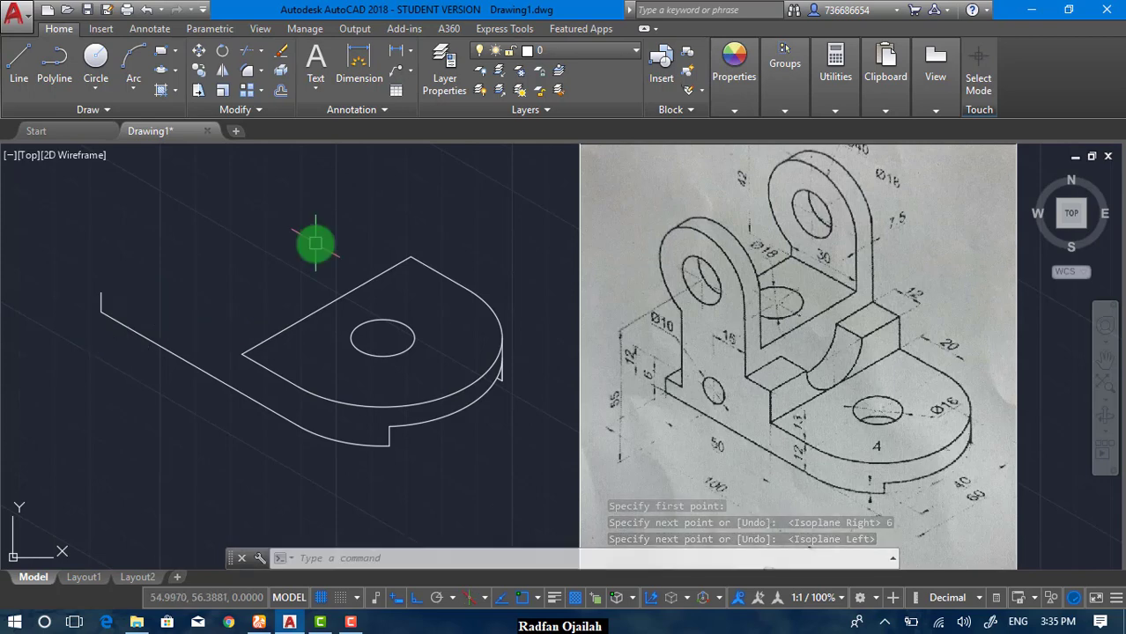
{"action": "scroll", "coordinate": [762, 406], "scroll_direction": "up", "scroll_amount": 3}
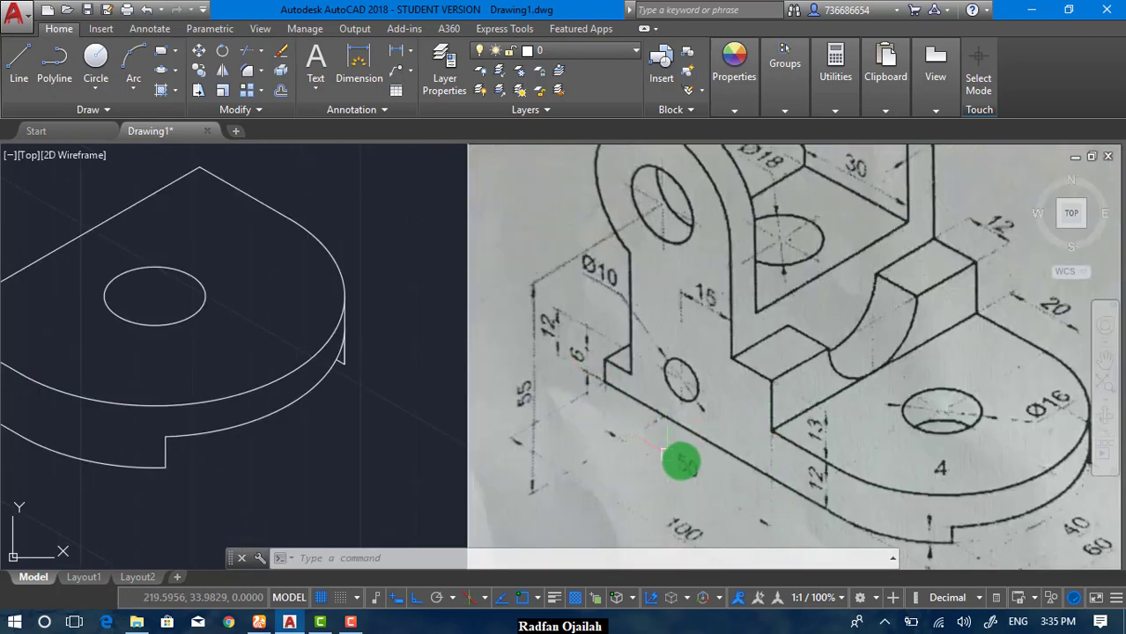
{"action": "scroll", "coordinate": [745, 448], "scroll_direction": "down", "scroll_amount": 3}
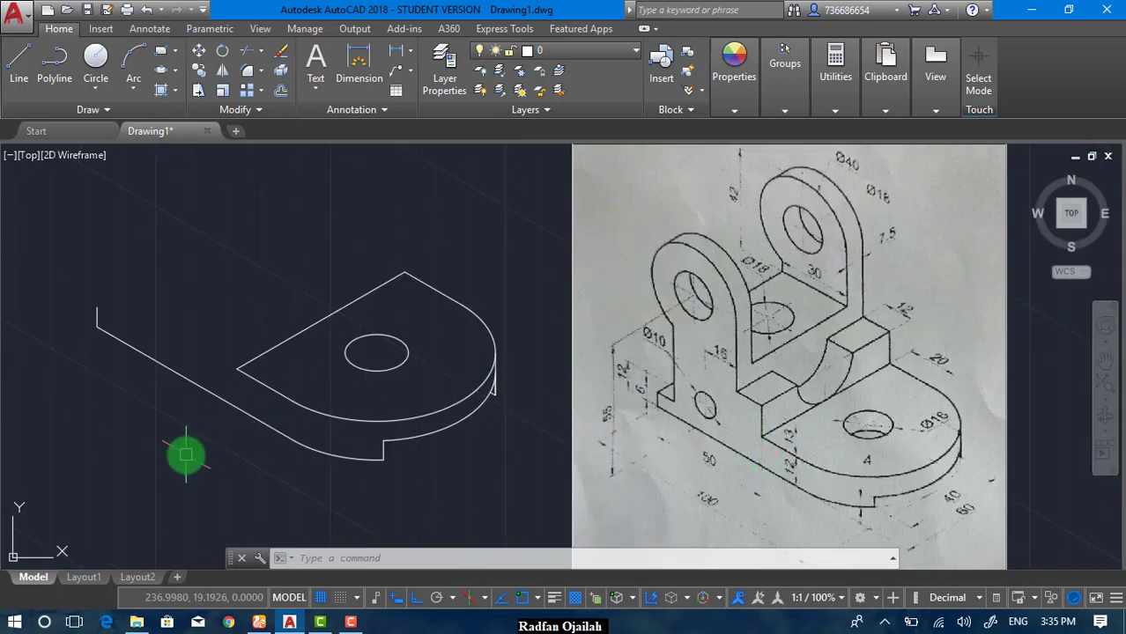
{"action": "type", "text": "ist"}
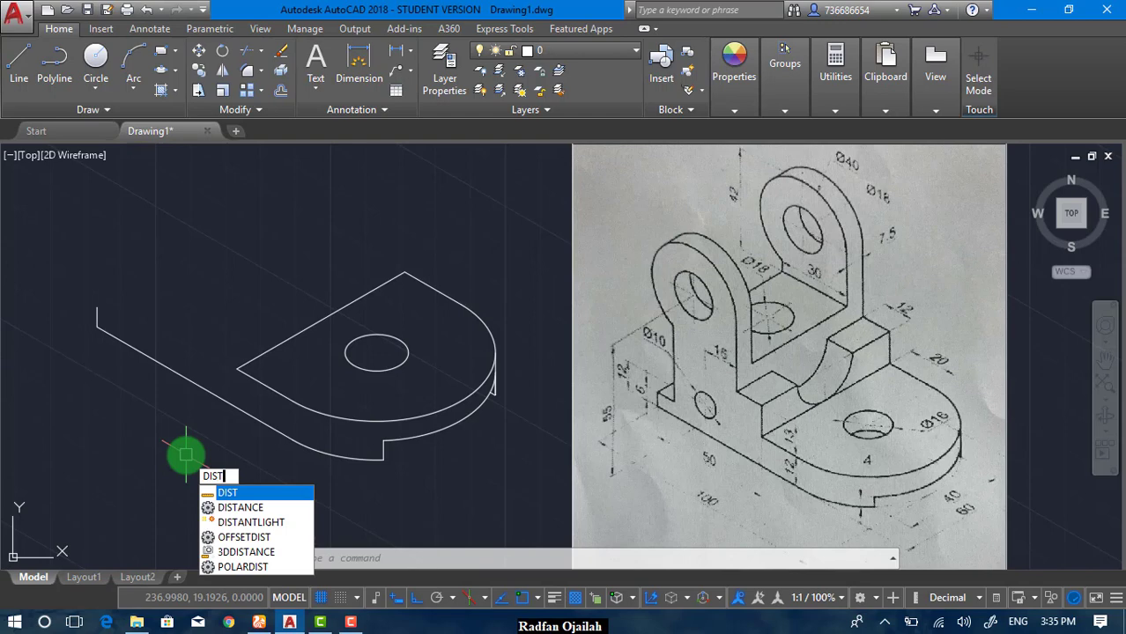
{"action": "key", "text": "Return"}
{"action": "left_click", "coordinate": [234, 369]}
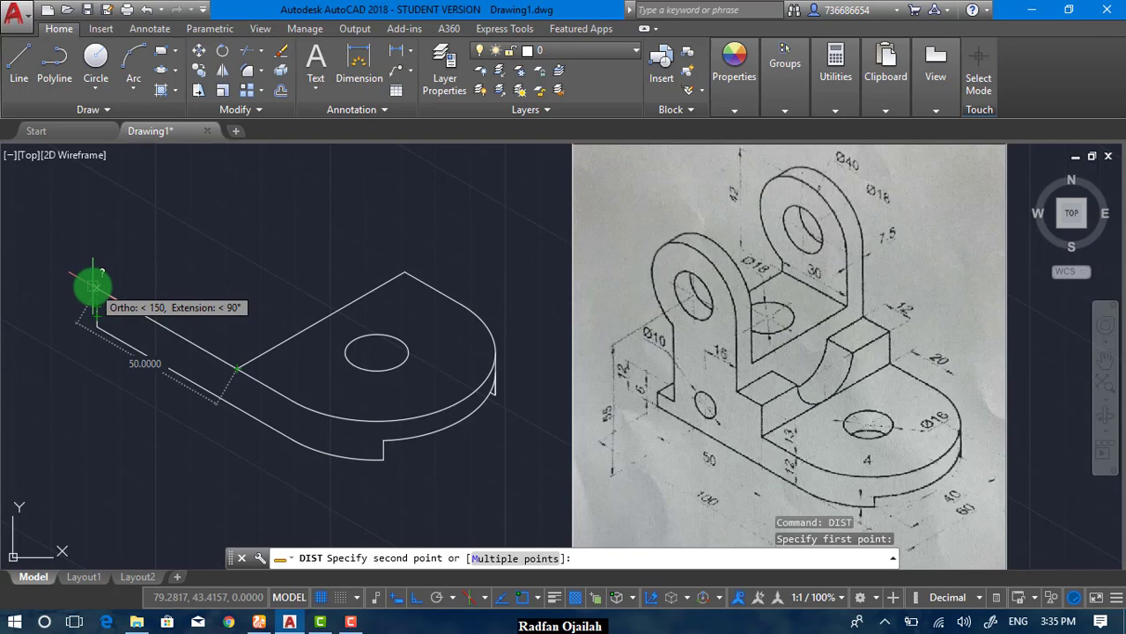
{"action": "scroll", "coordinate": [93, 286], "scroll_direction": "up", "scroll_amount": 4}
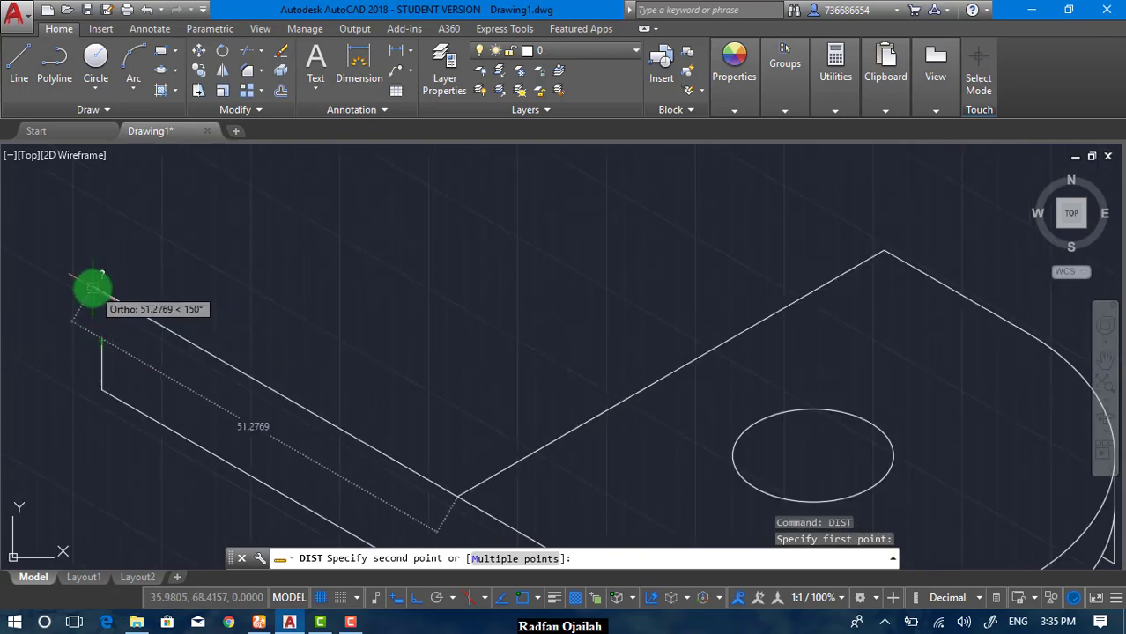
{"action": "key", "text": "Escape"}
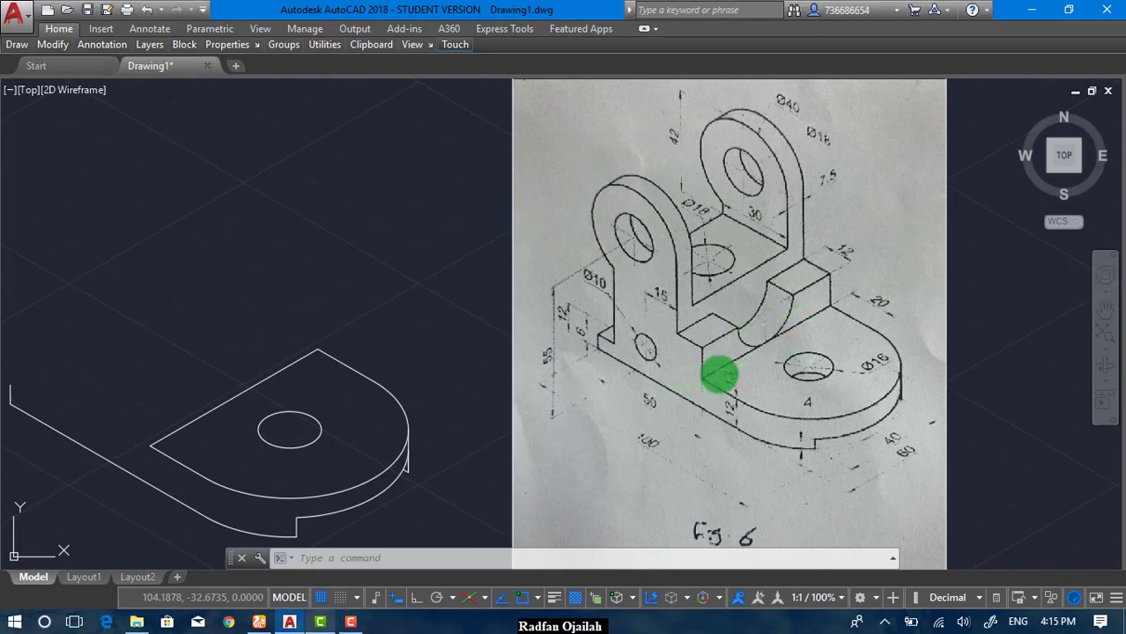
{"action": "scroll", "coordinate": [733, 378], "scroll_direction": "up", "scroll_amount": 3}
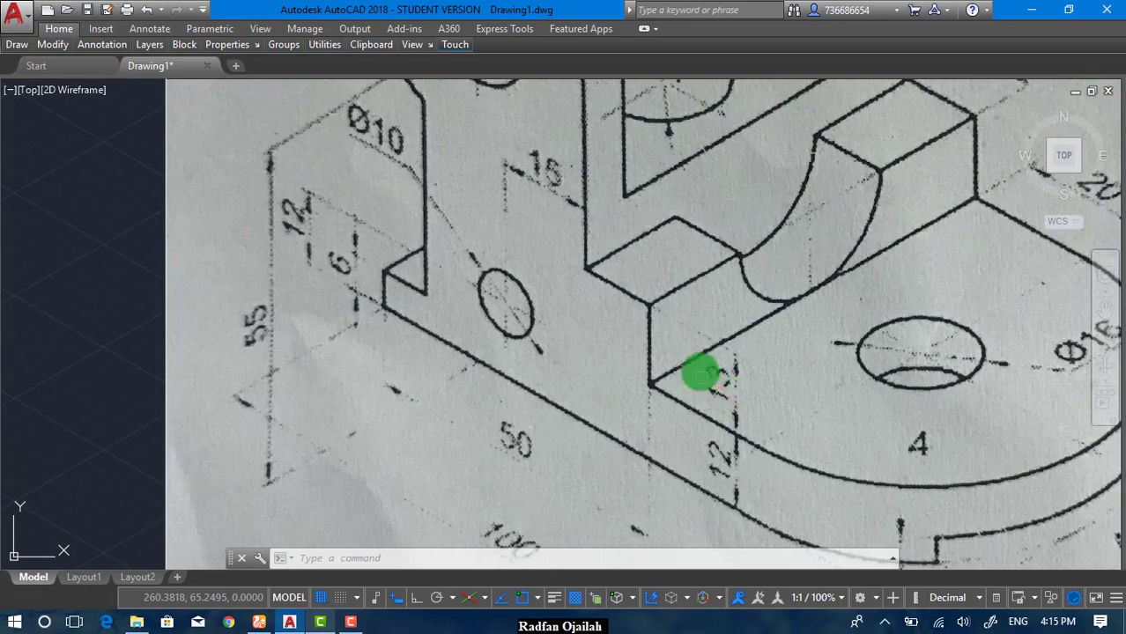
{"action": "scroll", "coordinate": [924, 333], "scroll_direction": "down", "scroll_amount": 3}
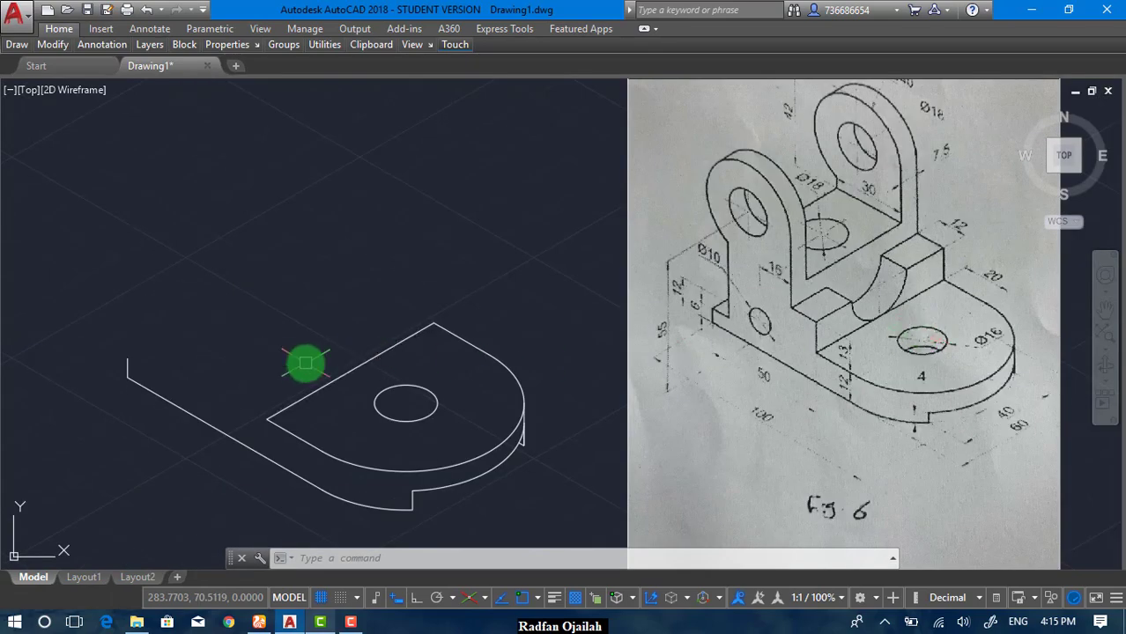
Step: With Ortho on, outline the wall: up 13, along 30°, then down to the existing corner
{"action": "type", "text": "L"}
{"action": "key", "text": "Return"}
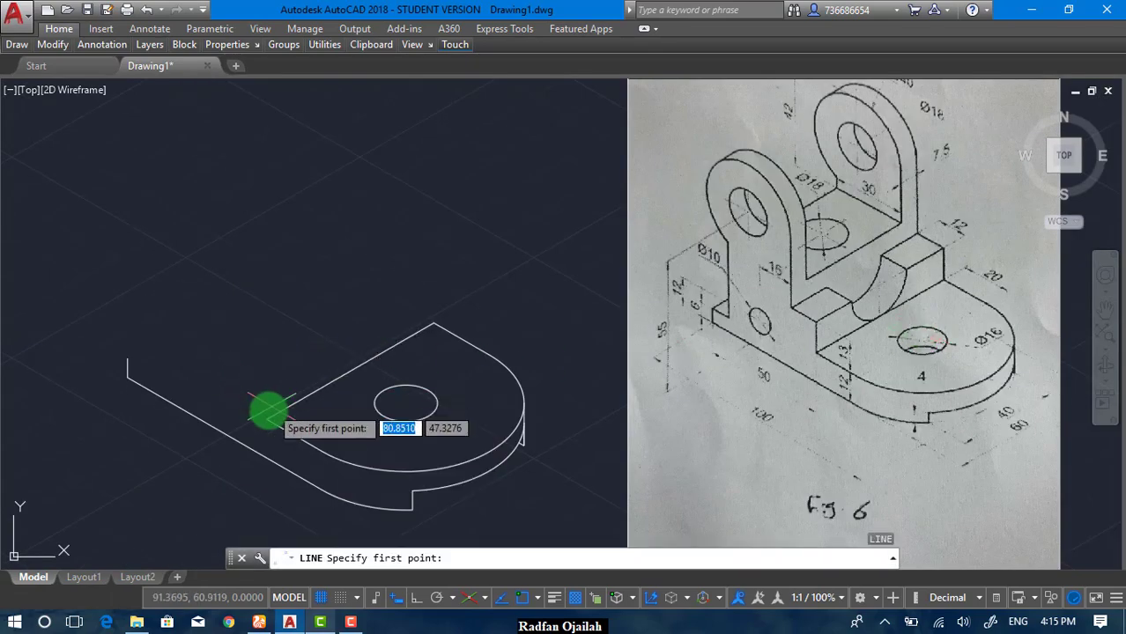
{"action": "left_click", "coordinate": [268, 420]}
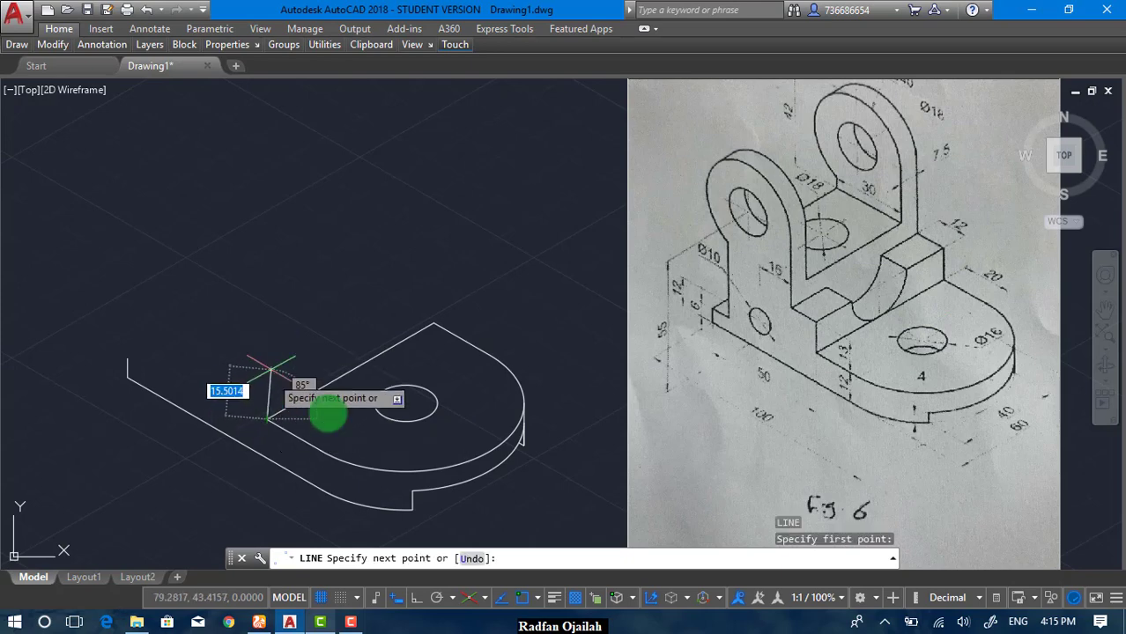
{"action": "left_click", "coordinate": [398, 598]}
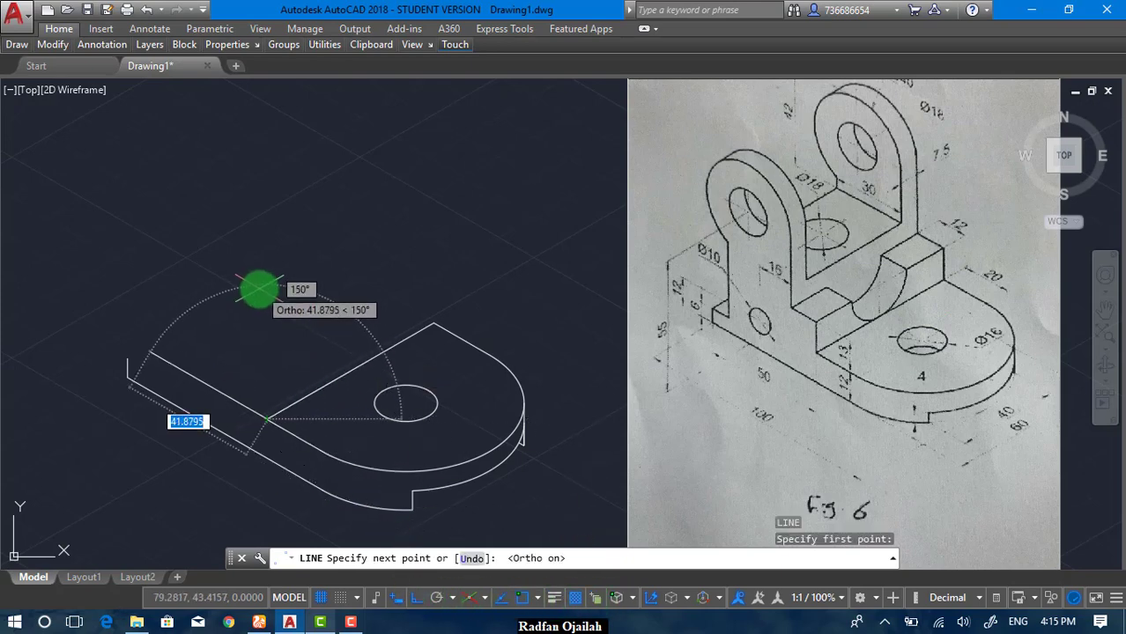
{"action": "key", "text": "F5"}
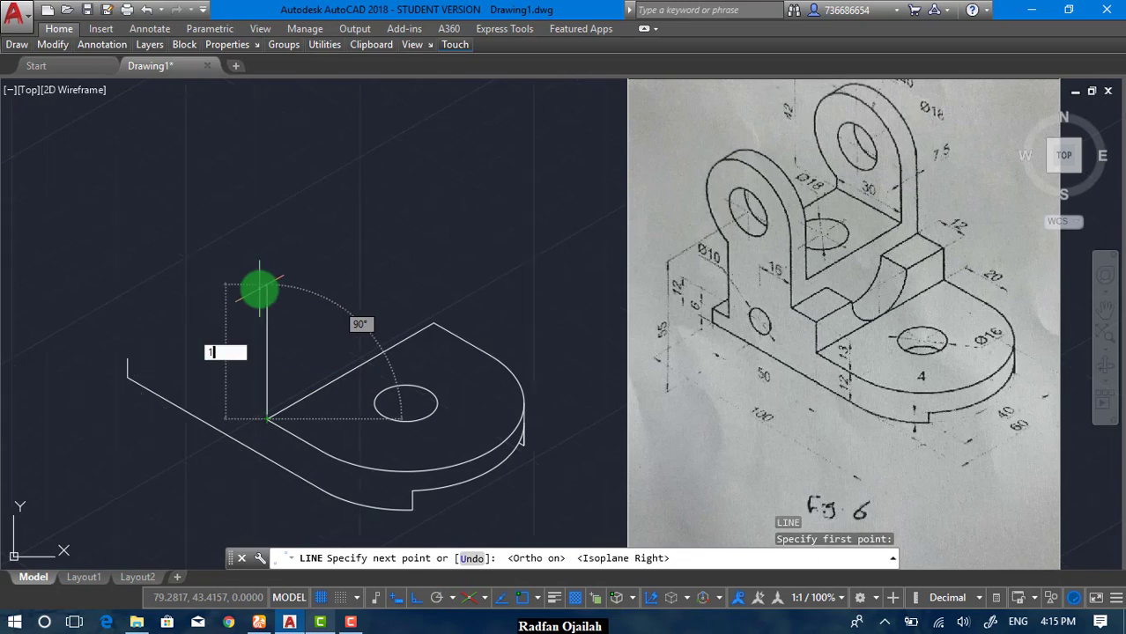
{"action": "key", "text": "Return"}
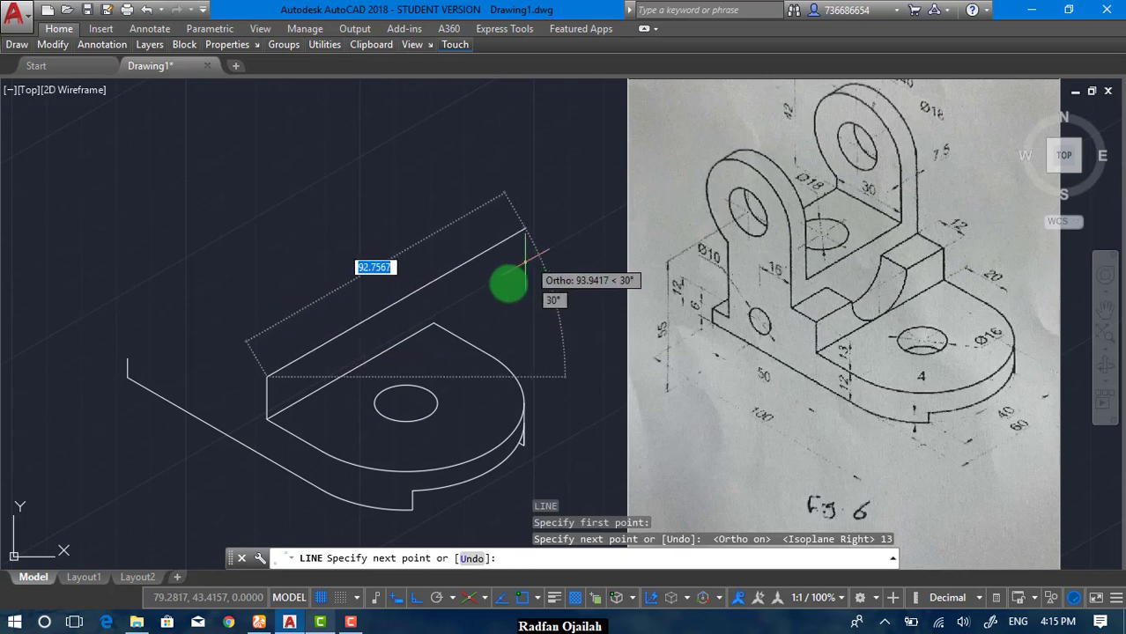
{"action": "left_click", "coordinate": [433, 280]}
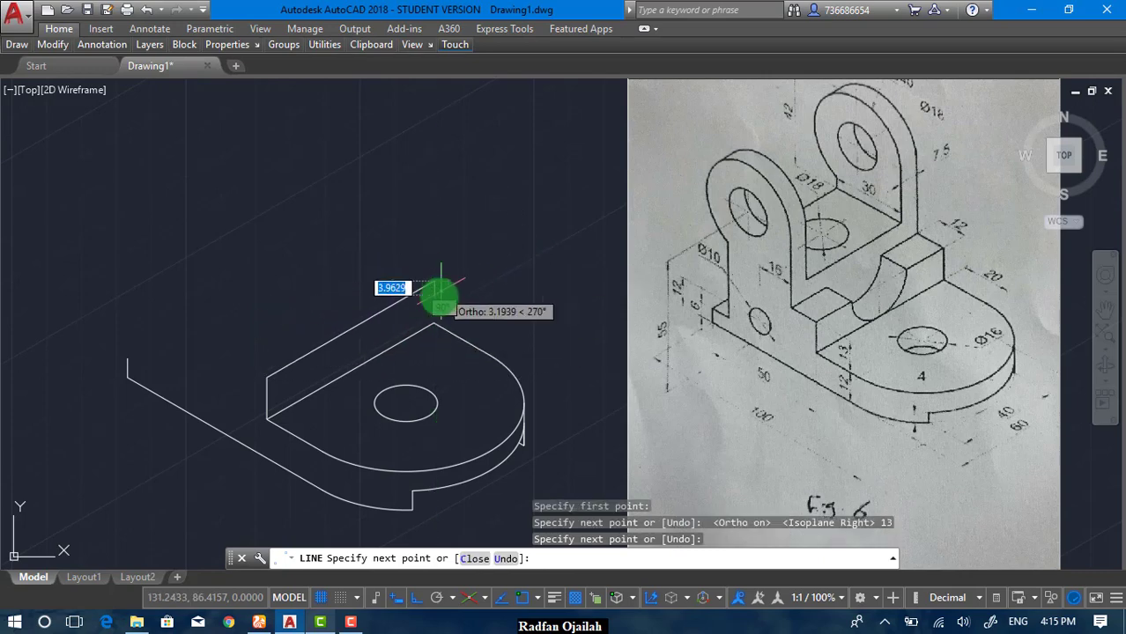
{"action": "left_click", "coordinate": [434, 325]}
{"action": "key", "text": "Return"}
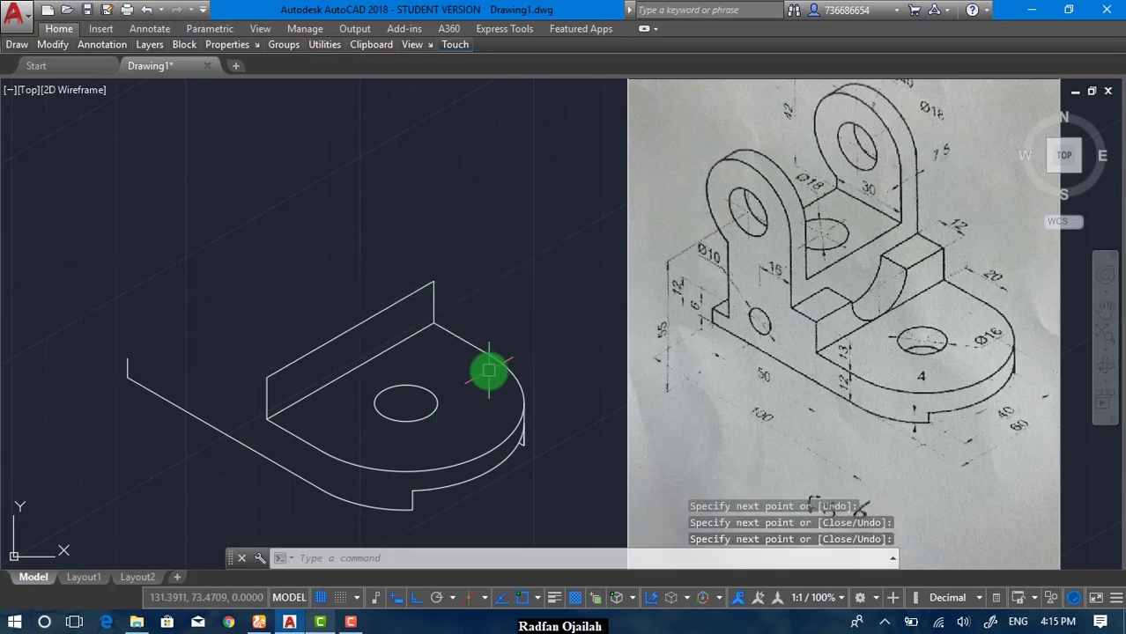
Step: Draw a radius-13 isocircle centred on the upright face's bottom edge
{"action": "mouse_move", "coordinate": [17, 44]}
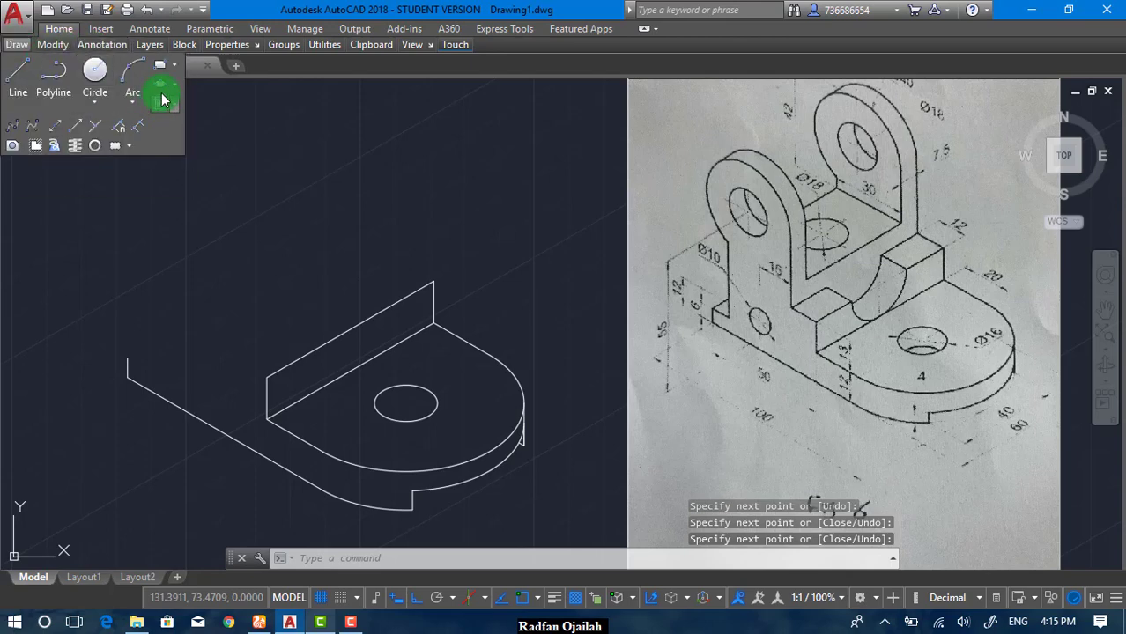
{"action": "left_click", "coordinate": [160, 93]}
{"action": "left_click", "coordinate": [632, 556]}
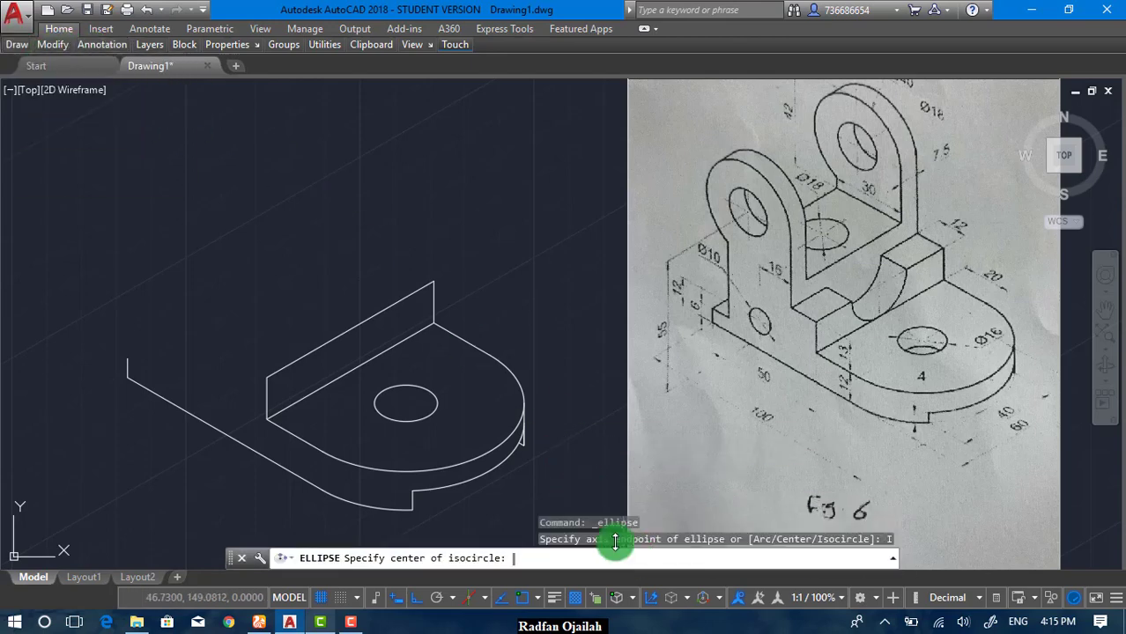
{"action": "left_click", "coordinate": [349, 327]}
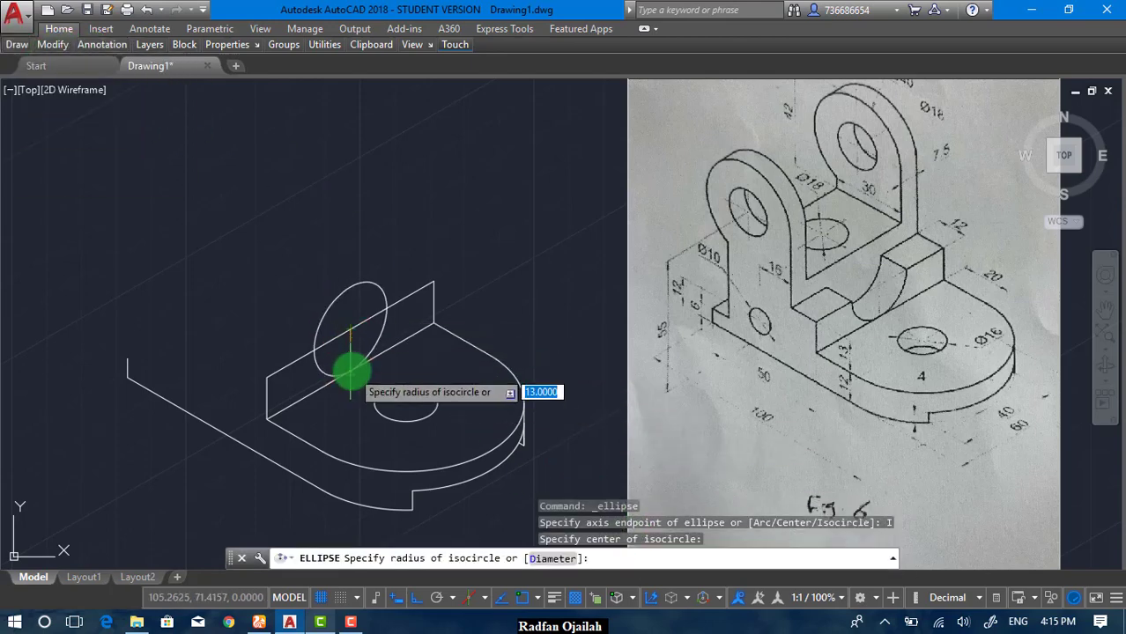
{"action": "key", "text": "Escape"}
{"action": "key", "text": "Return"}
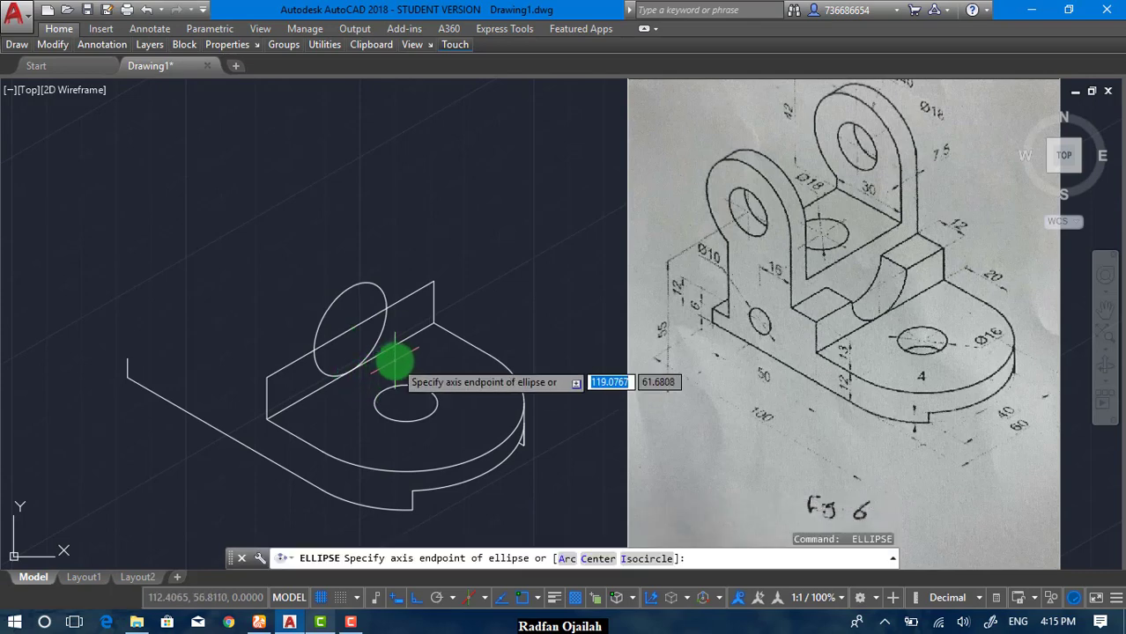
{"action": "key", "text": "Escape"}
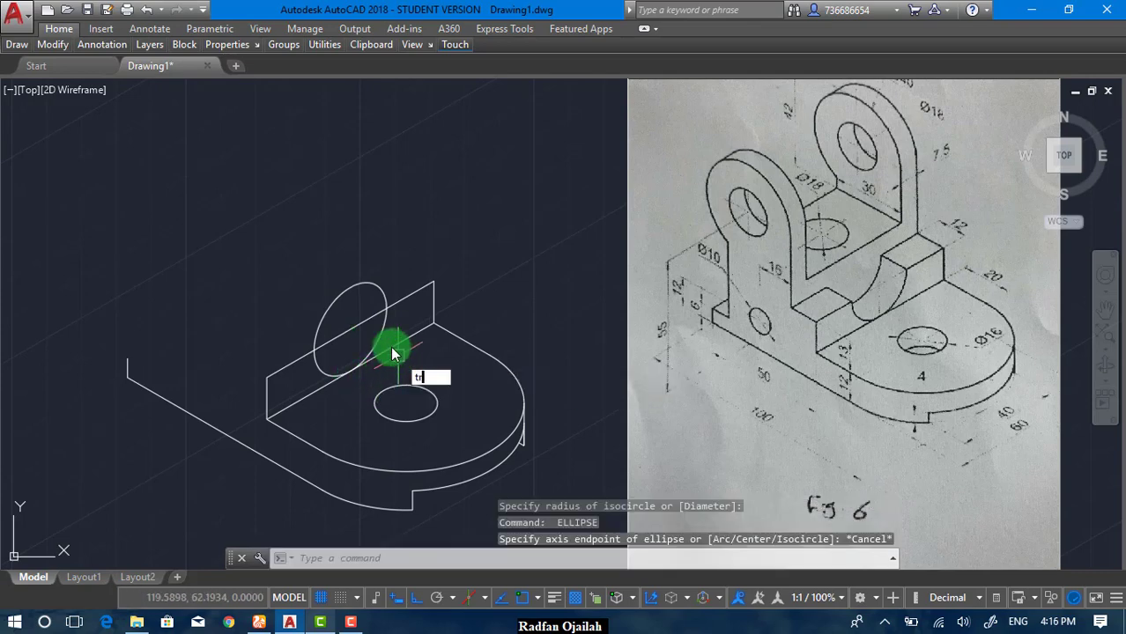
Step: Trim away the isocircle's upper part outside the face
{"action": "type", "text": "tr"}
{"action": "key", "text": "Return"}
{"action": "key", "text": "Return"}
{"action": "left_click", "coordinate": [349, 293]}
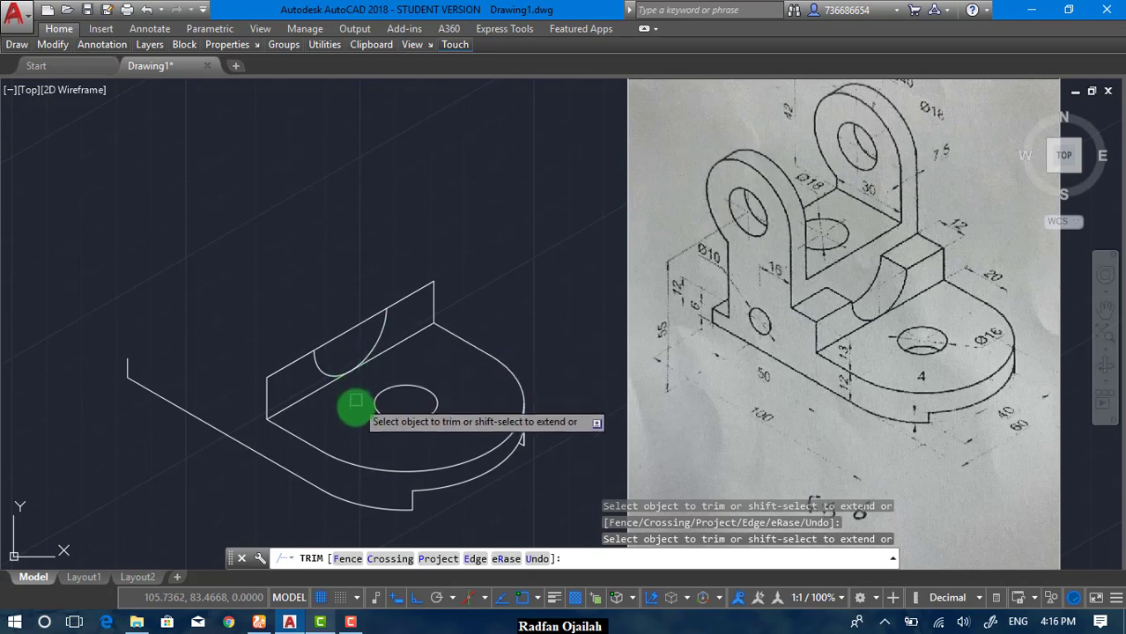
{"action": "key", "text": "Escape"}
Step: Copy the saddle arc and the face's top, left and right edges 12 units back
{"action": "type", "text": "c"}
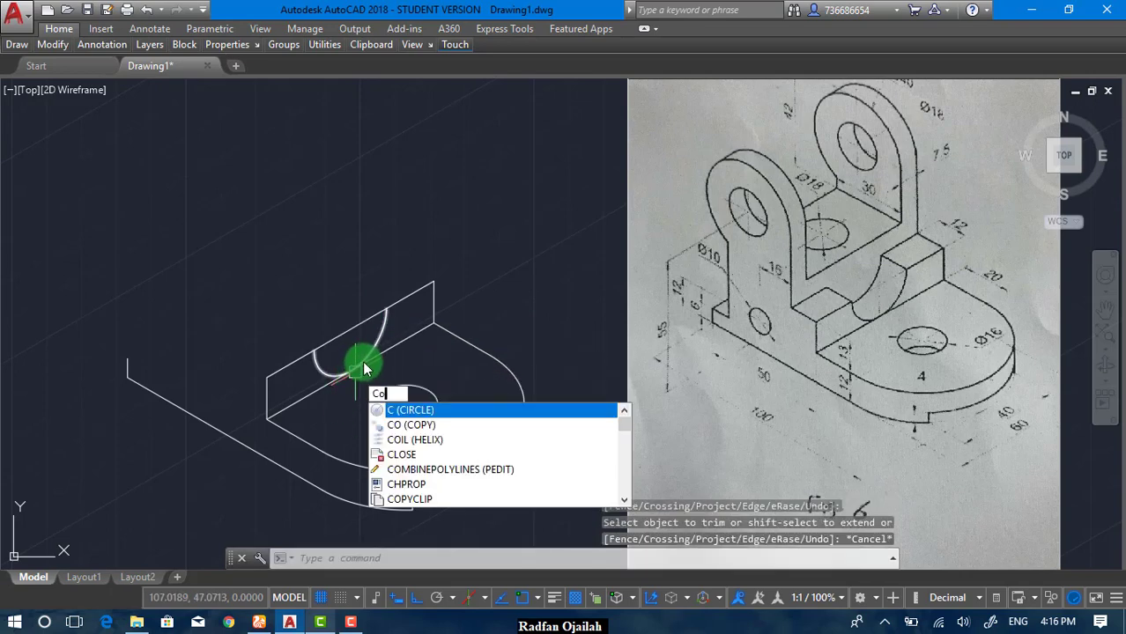
{"action": "type", "text": "o"}
{"action": "key", "text": "Return"}
{"action": "left_click", "coordinate": [314, 355]}
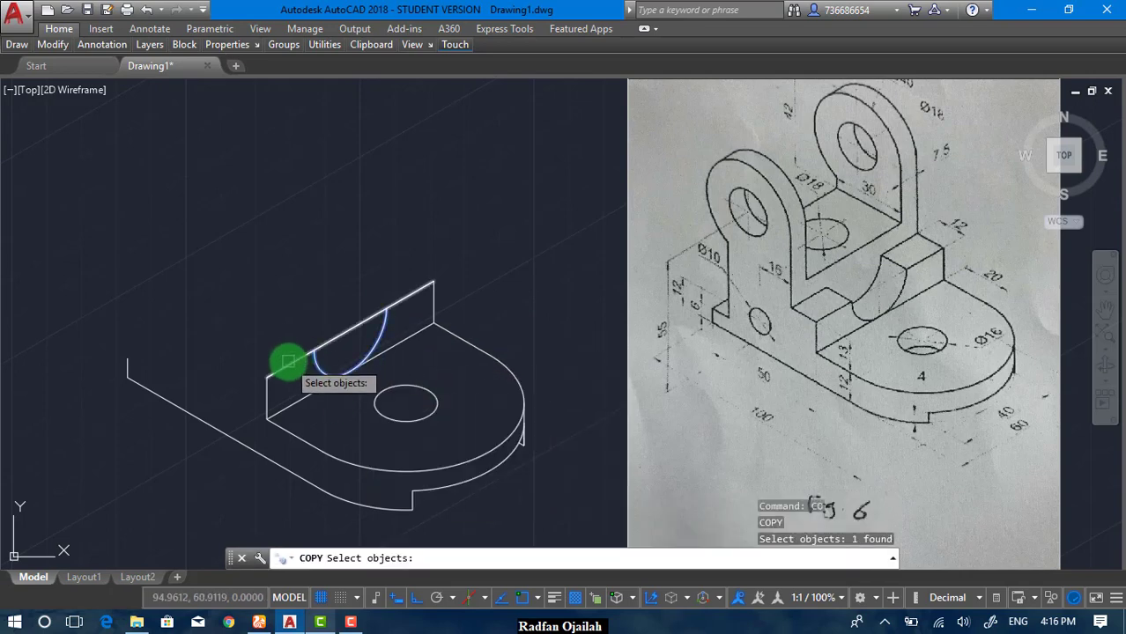
{"action": "left_click", "coordinate": [286, 362]}
{"action": "left_click", "coordinate": [268, 396]}
{"action": "left_click", "coordinate": [433, 308]}
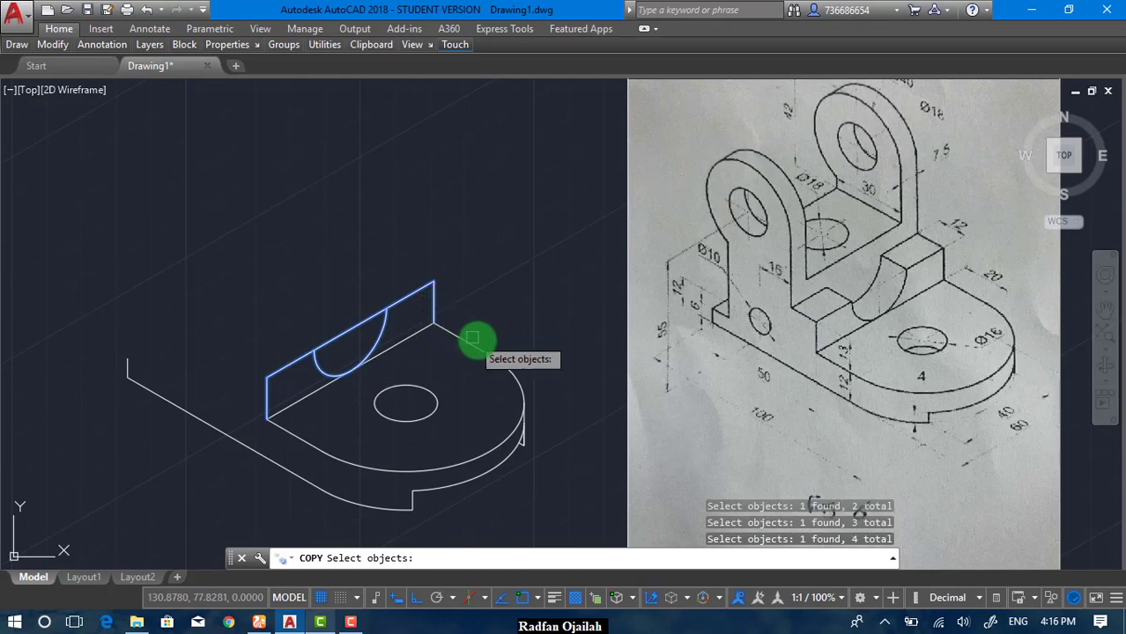
{"action": "scroll", "coordinate": [827, 321], "scroll_direction": "up", "scroll_amount": 2}
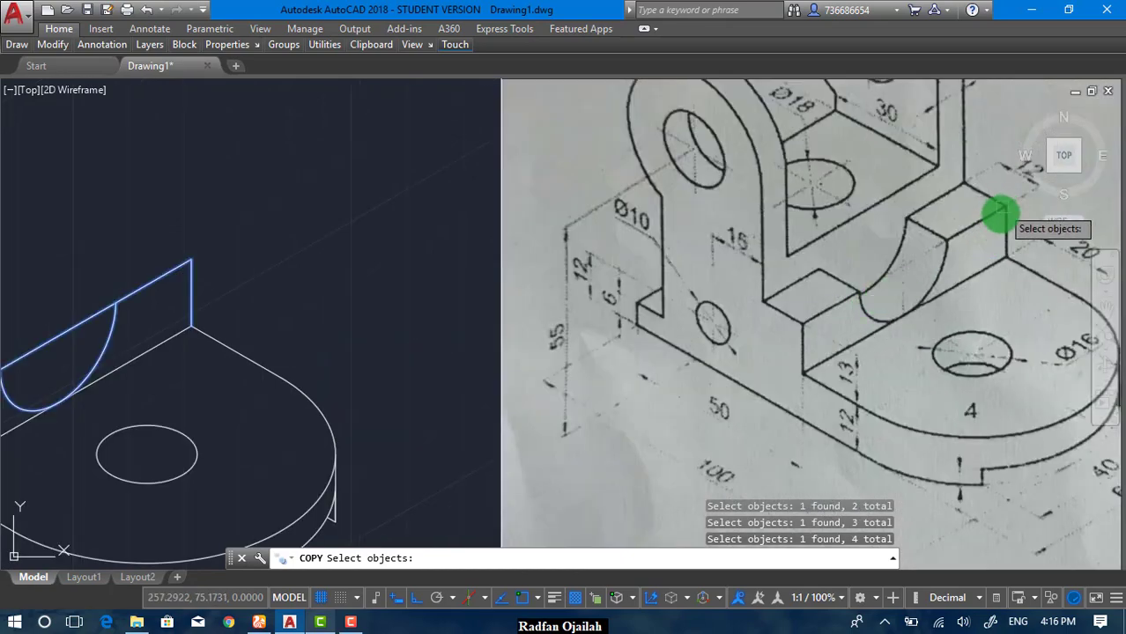
{"action": "scroll", "coordinate": [1000, 215], "scroll_direction": "down", "scroll_amount": 2}
{"action": "key", "text": "Return"}
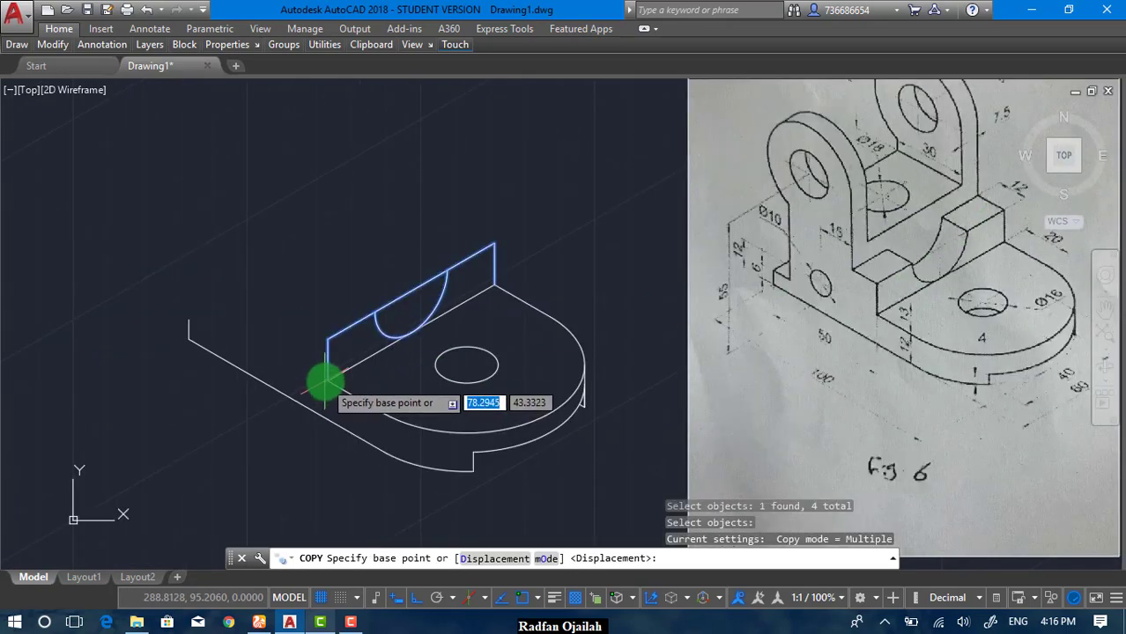
{"action": "left_click", "coordinate": [326, 380]}
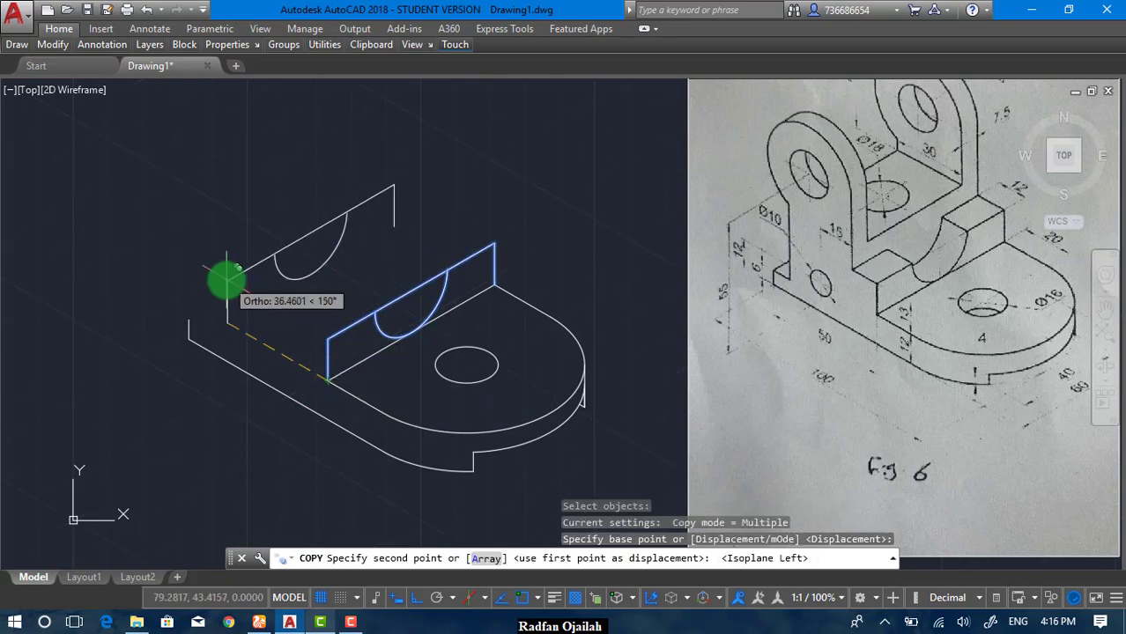
{"action": "type", "text": "12"}
{"action": "key", "text": "Return"}
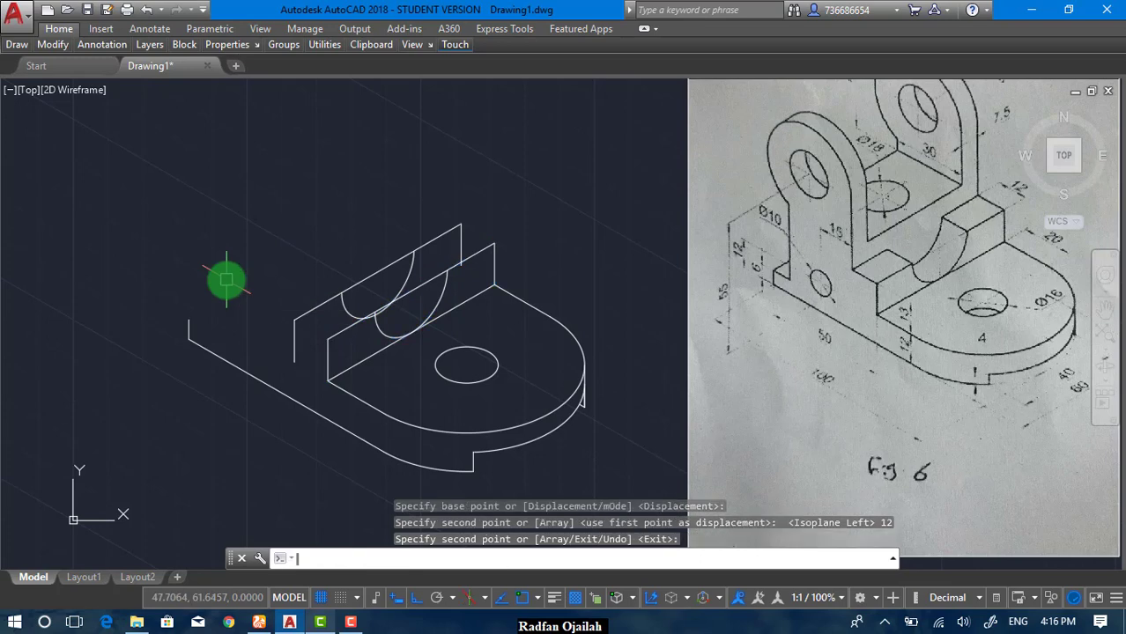
{"action": "key", "text": "Return"}
{"action": "type", "text": "l"}
{"action": "key", "text": "Return"}
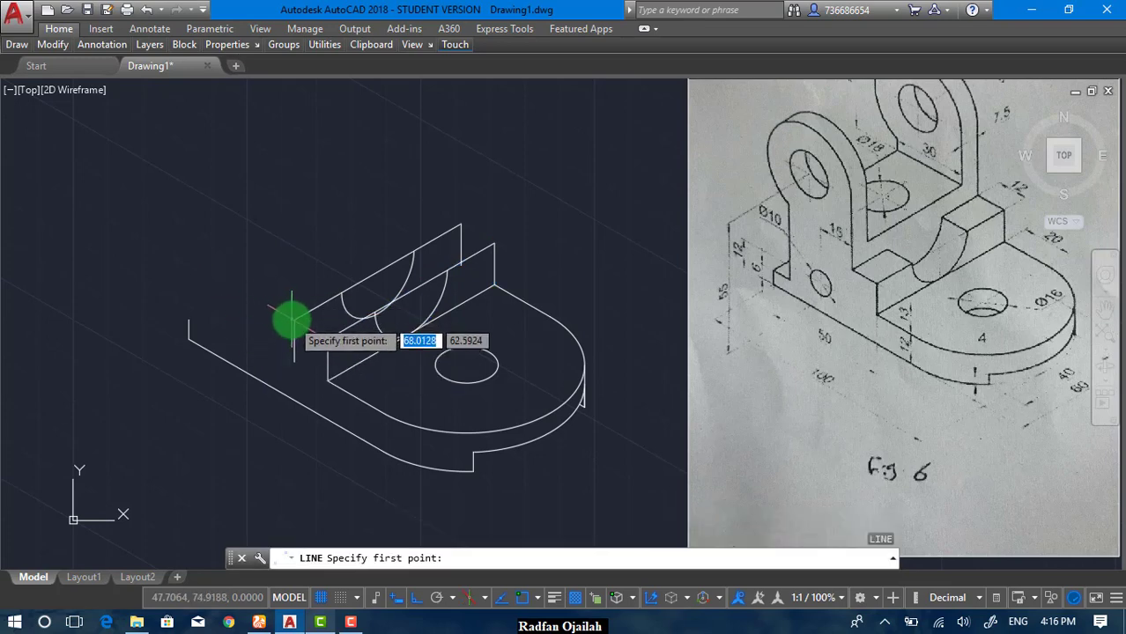
Step: Draw a depth edge joining matching corners of the front and back faces
{"action": "left_click", "coordinate": [296, 321]}
{"action": "left_click", "coordinate": [328, 348]}
{"action": "key", "text": "Return"}
Step: Copy the depth edge to the arc's upper end and top corner, undoing the misplaced copy
{"action": "key", "text": "Return"}
{"action": "key", "text": "Escape"}
{"action": "type", "text": "co"}
{"action": "key", "text": "Return"}
{"action": "left_click", "coordinate": [301, 320]}
{"action": "key", "text": "Return"}
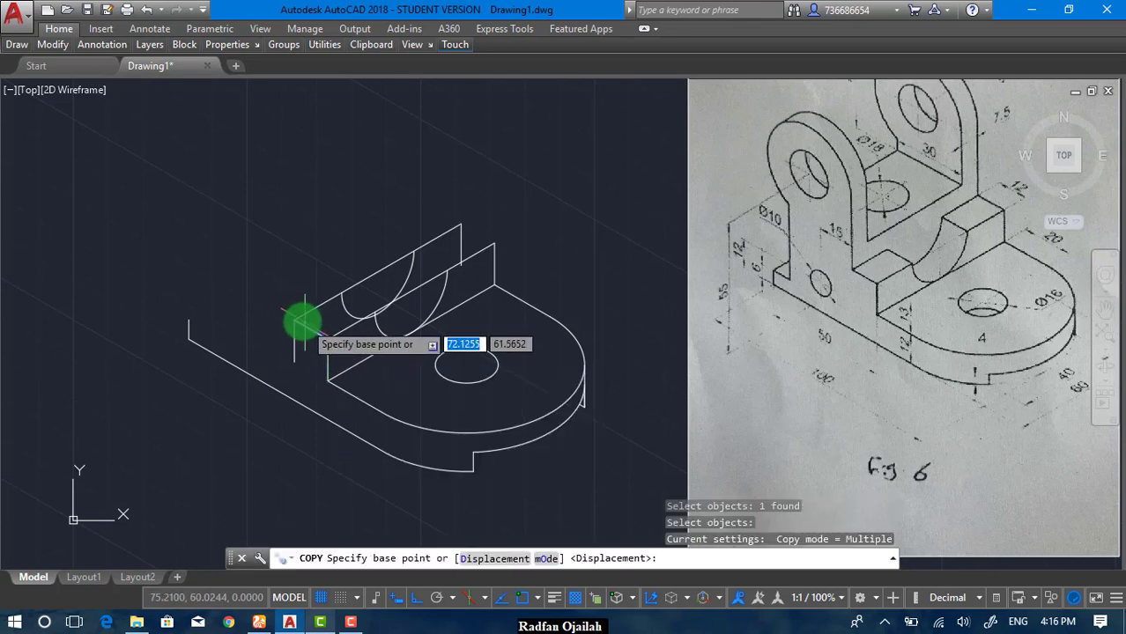
{"action": "left_click", "coordinate": [294, 360]}
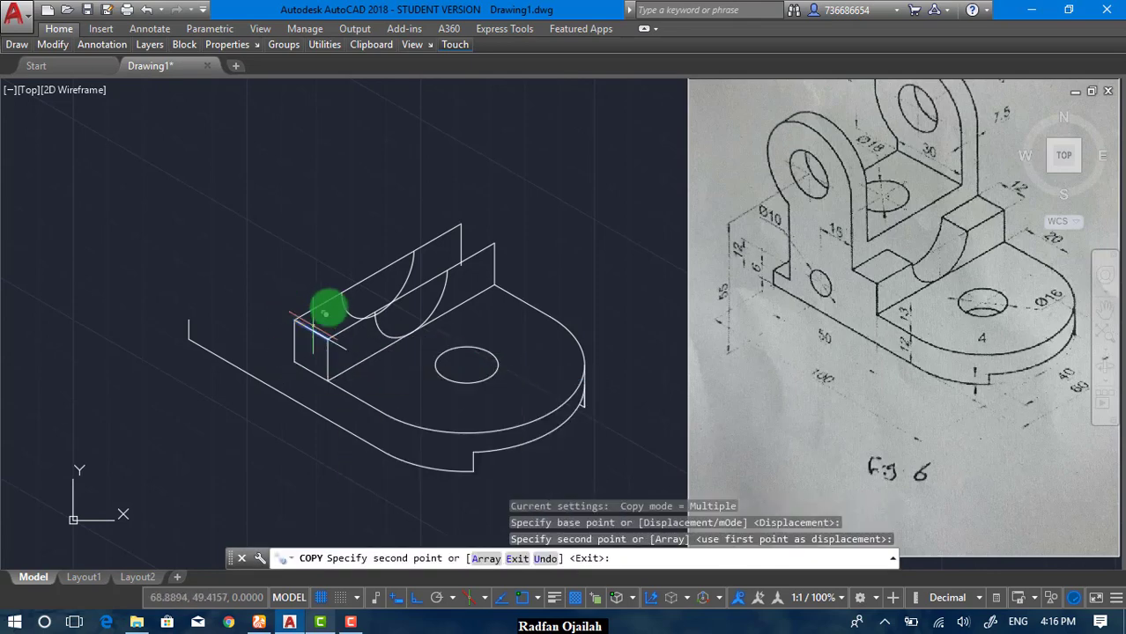
{"action": "scroll", "coordinate": [327, 309], "scroll_direction": "up", "scroll_amount": 5}
{"action": "left_click", "coordinate": [315, 333]}
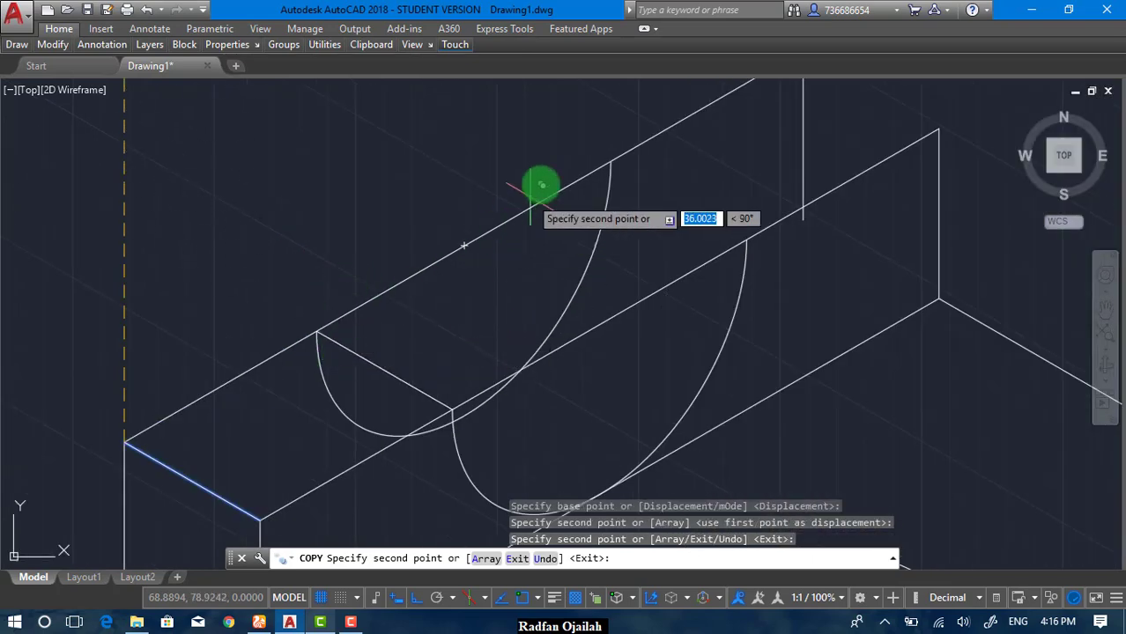
{"action": "left_click", "coordinate": [612, 162]}
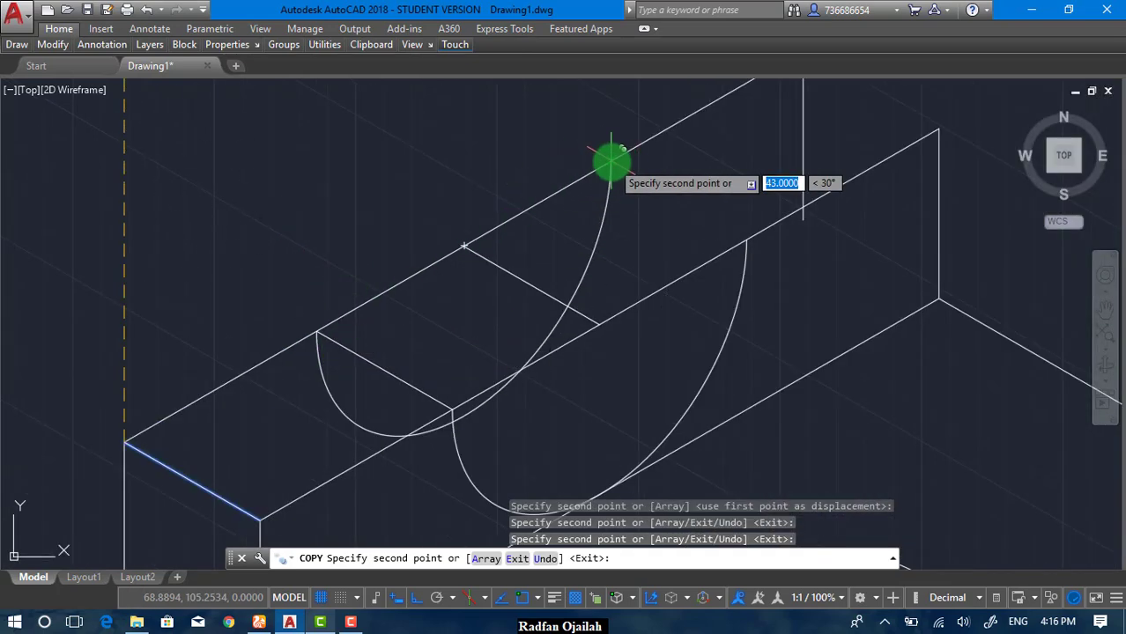
{"action": "key", "text": "ctrl+z"}
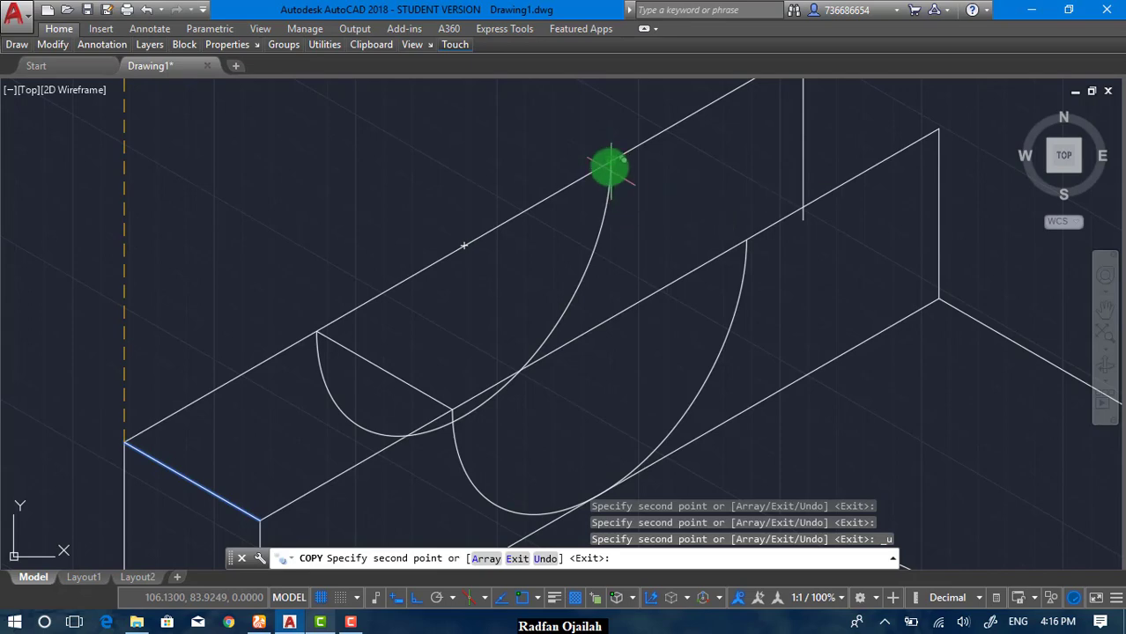
{"action": "scroll", "coordinate": [608, 194], "scroll_direction": "down", "scroll_amount": 2}
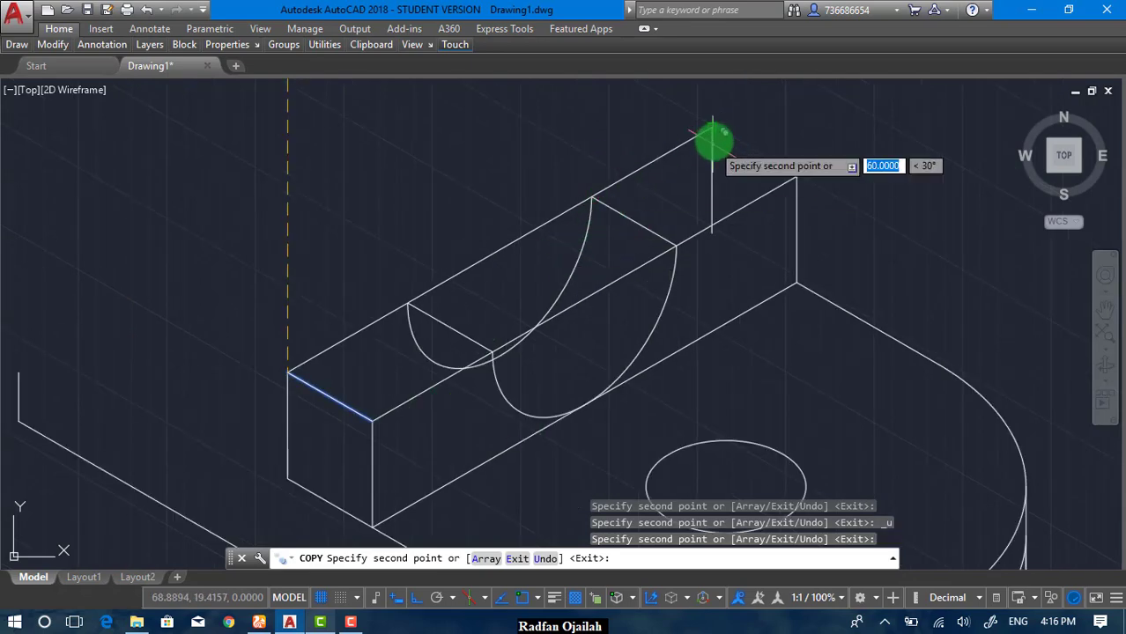
{"action": "key", "text": "Escape"}
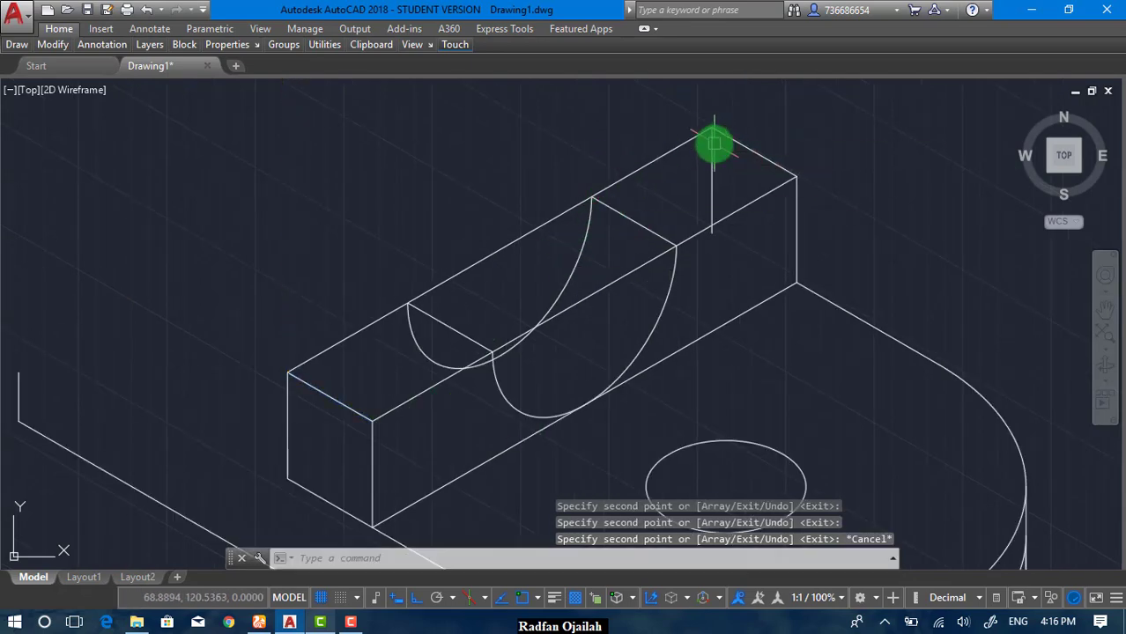
Step: Trim the vertical stub below the top edge and delete the leftover vertical line
{"action": "type", "text": "tr"}
{"action": "key", "text": "Return"}
{"action": "key", "text": "Return"}
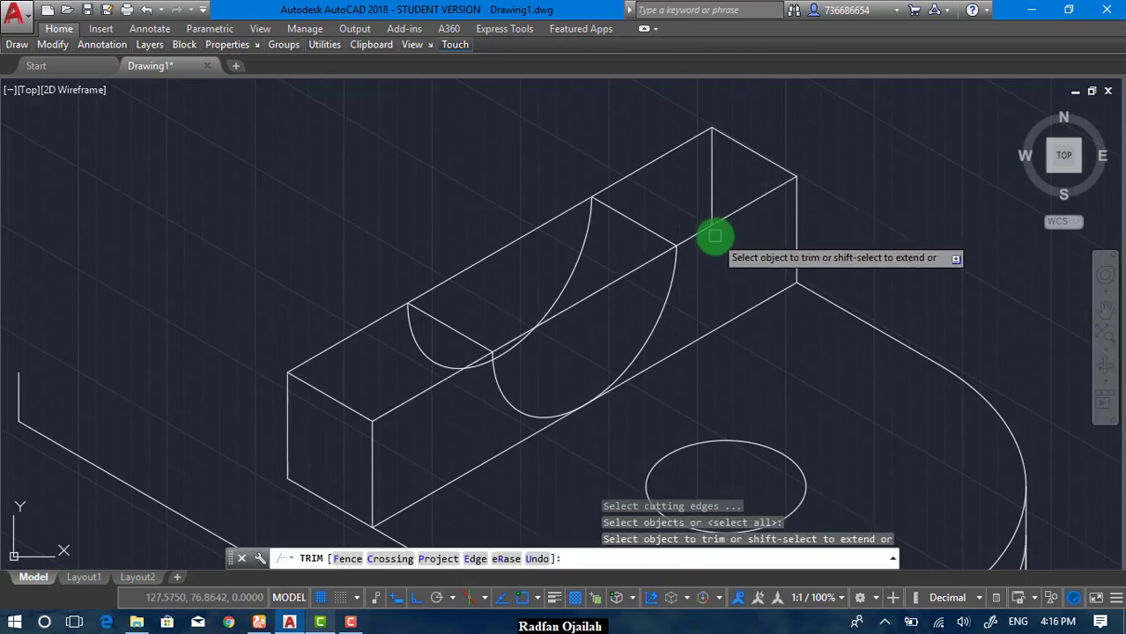
{"action": "left_click", "coordinate": [715, 235]}
{"action": "key", "text": "Escape"}
{"action": "left_click", "coordinate": [713, 195]}
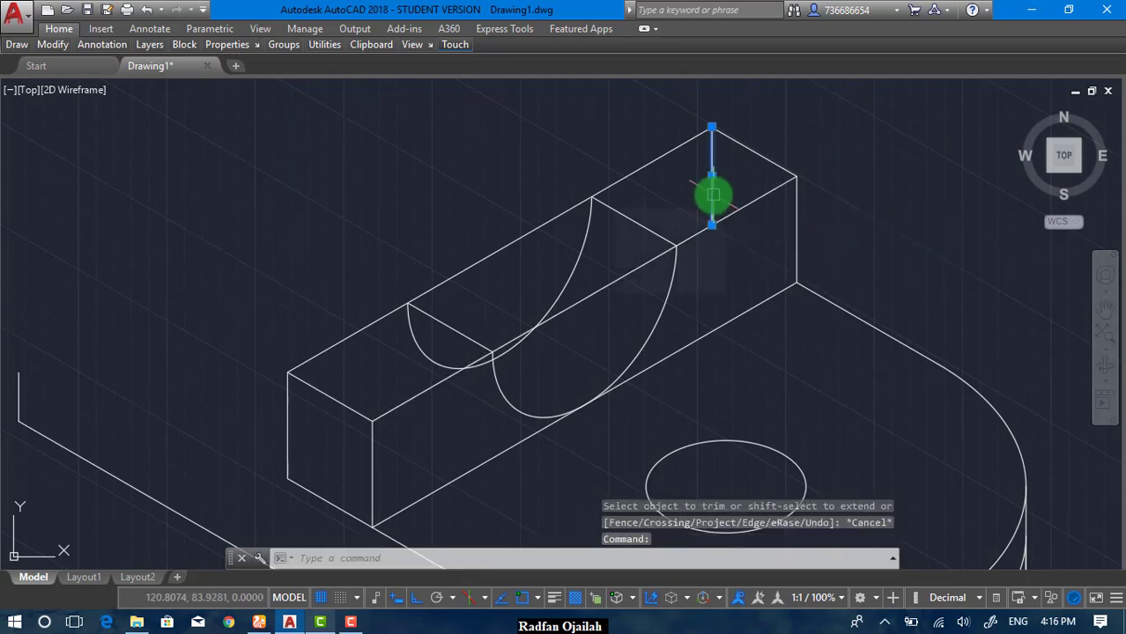
{"action": "key", "text": "Delete"}
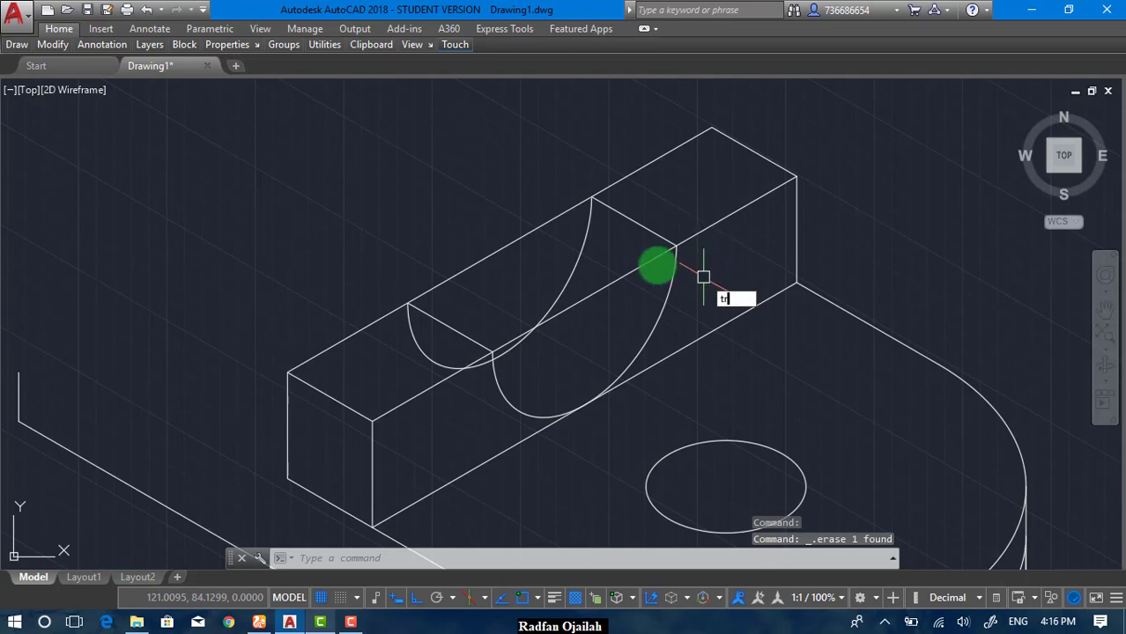
Step: Trim the top edge line, the middle edge segments beside the arc, and the small left arc
{"action": "key", "text": "Return"}
{"action": "key", "text": "Return"}
{"action": "left_click", "coordinate": [522, 236]}
{"action": "left_click", "coordinate": [590, 293]}
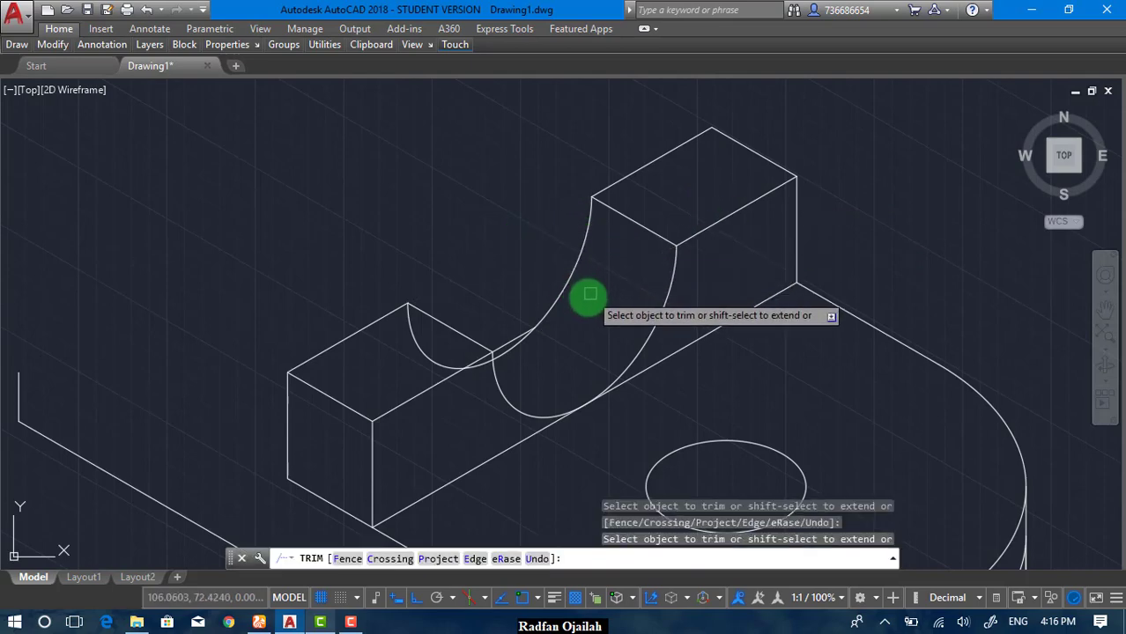
{"action": "left_click", "coordinate": [538, 269]}
{"action": "left_click", "coordinate": [510, 299]}
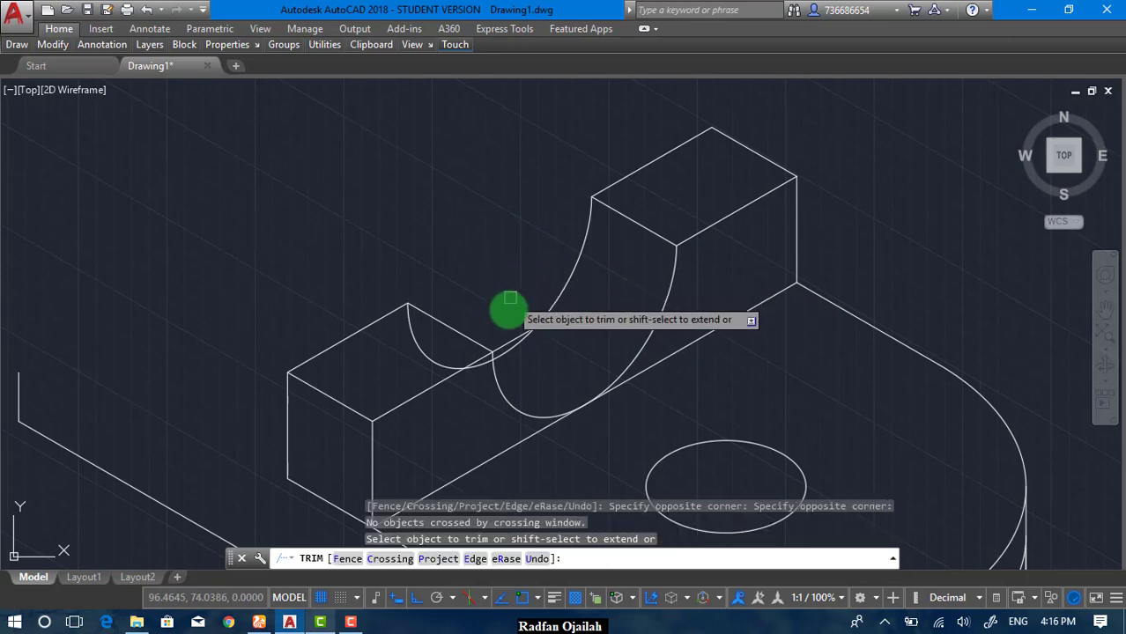
{"action": "left_click", "coordinate": [440, 356]}
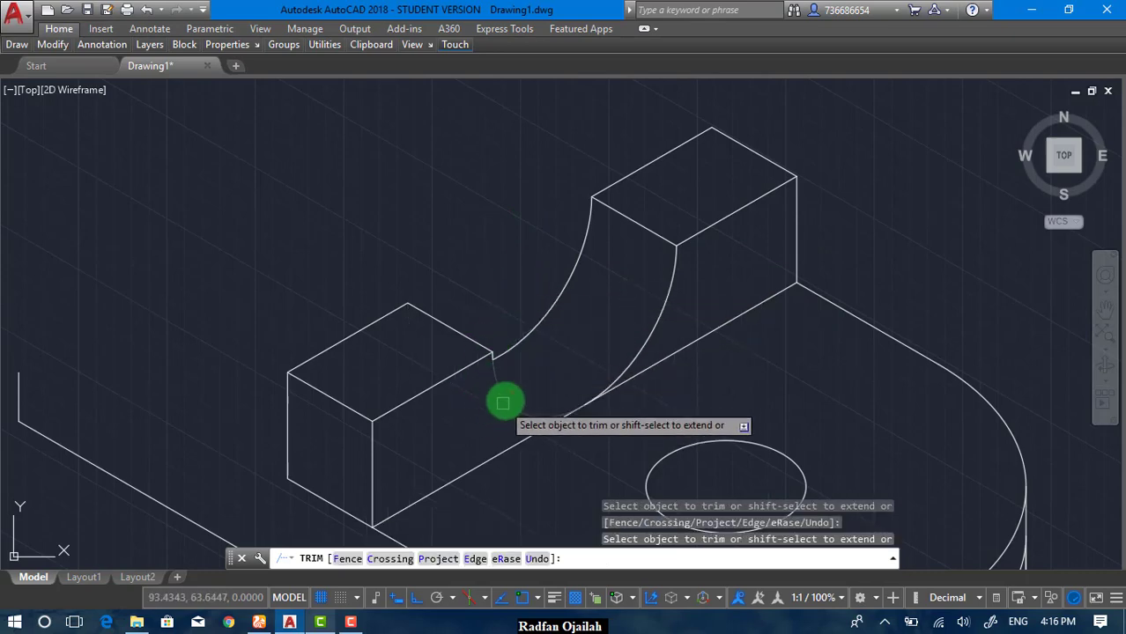
Step: Pick the first point of a new line on the base plate's edge
{"action": "scroll", "coordinate": [529, 398], "scroll_direction": "down", "scroll_amount": 2}
{"action": "scroll", "coordinate": [660, 298], "scroll_direction": "down", "scroll_amount": 2}
{"action": "scroll", "coordinate": [638, 291], "scroll_direction": "up", "scroll_amount": 2}
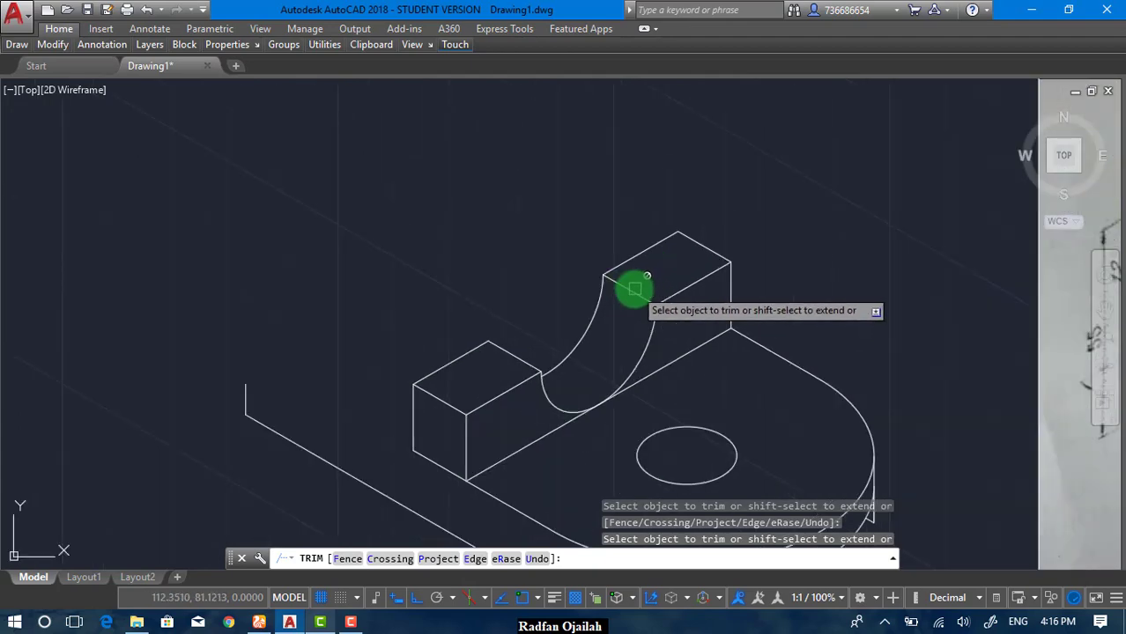
{"action": "scroll", "coordinate": [450, 231], "scroll_direction": "down", "scroll_amount": 2}
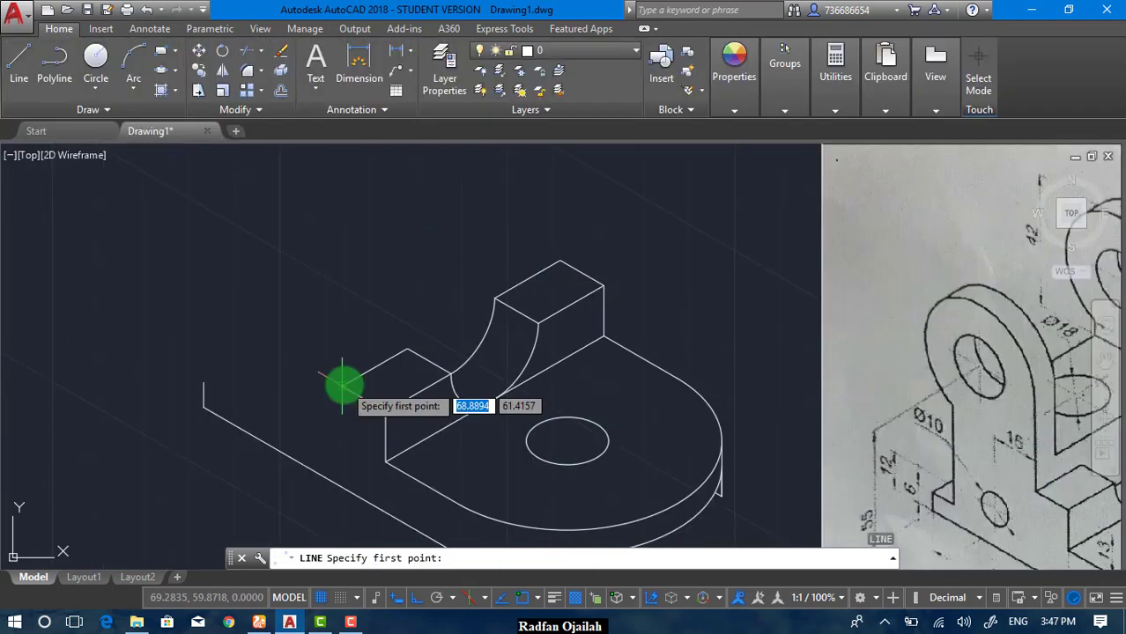
{"action": "left_click", "coordinate": [341, 385]}
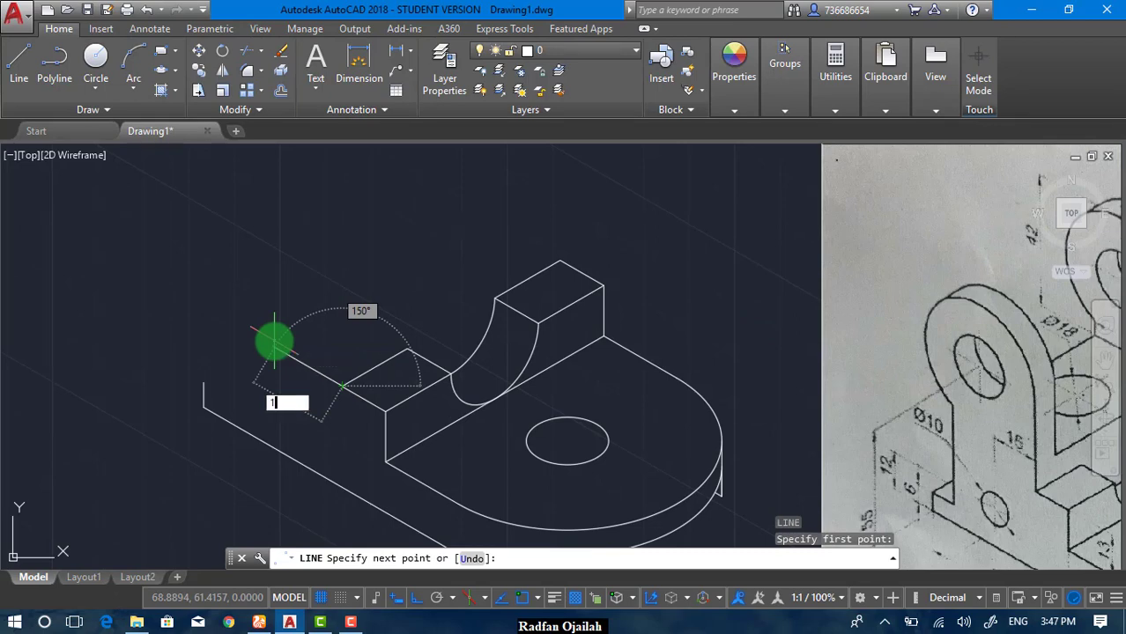
Step: Complete the 15-unit line at the base plate's left end, starting the upright wall
{"action": "key", "text": "Return"}
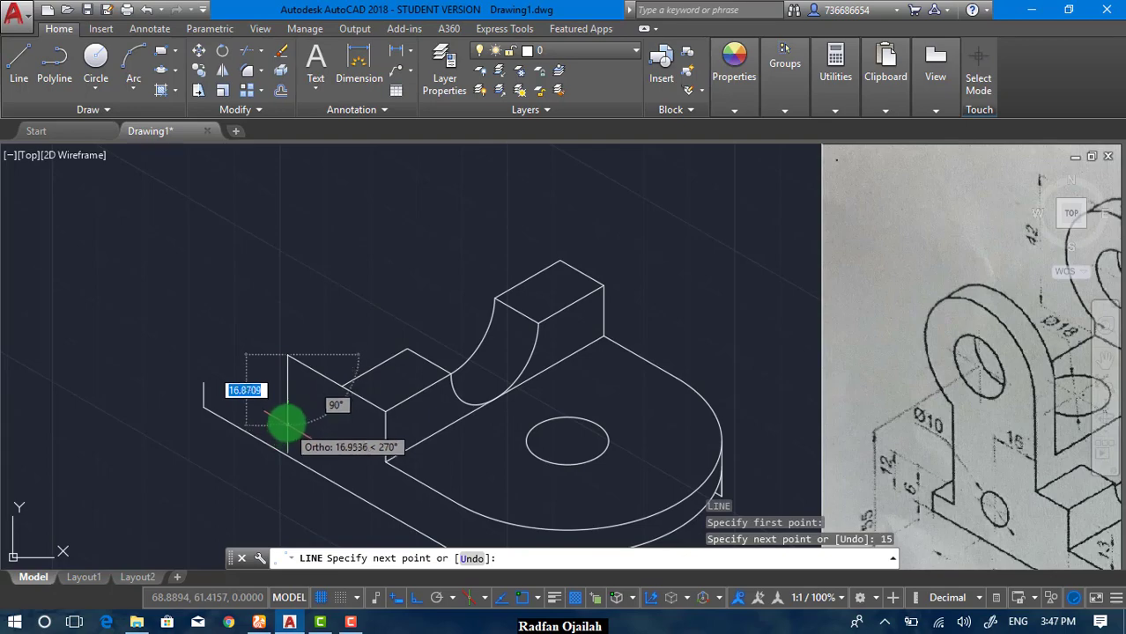
{"action": "key", "text": "Return"}
{"action": "scroll", "coordinate": [572, 331], "scroll_direction": "down", "scroll_amount": 2}
{"action": "scroll", "coordinate": [709, 352], "scroll_direction": "up", "scroll_amount": 5}
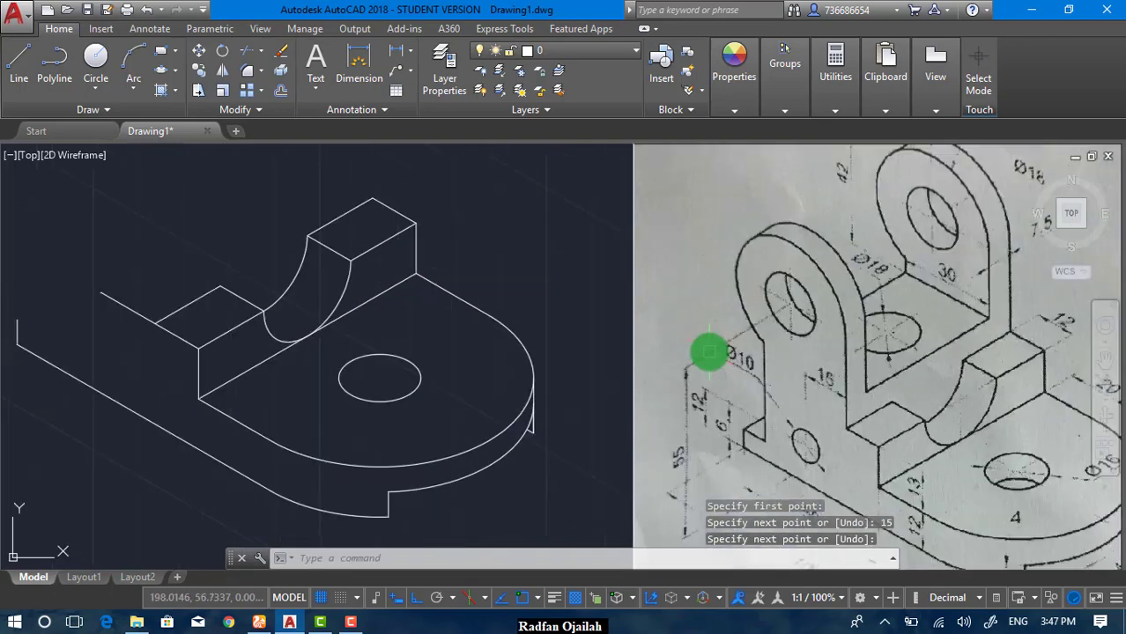
{"action": "scroll", "coordinate": [786, 401], "scroll_direction": "down", "scroll_amount": 3}
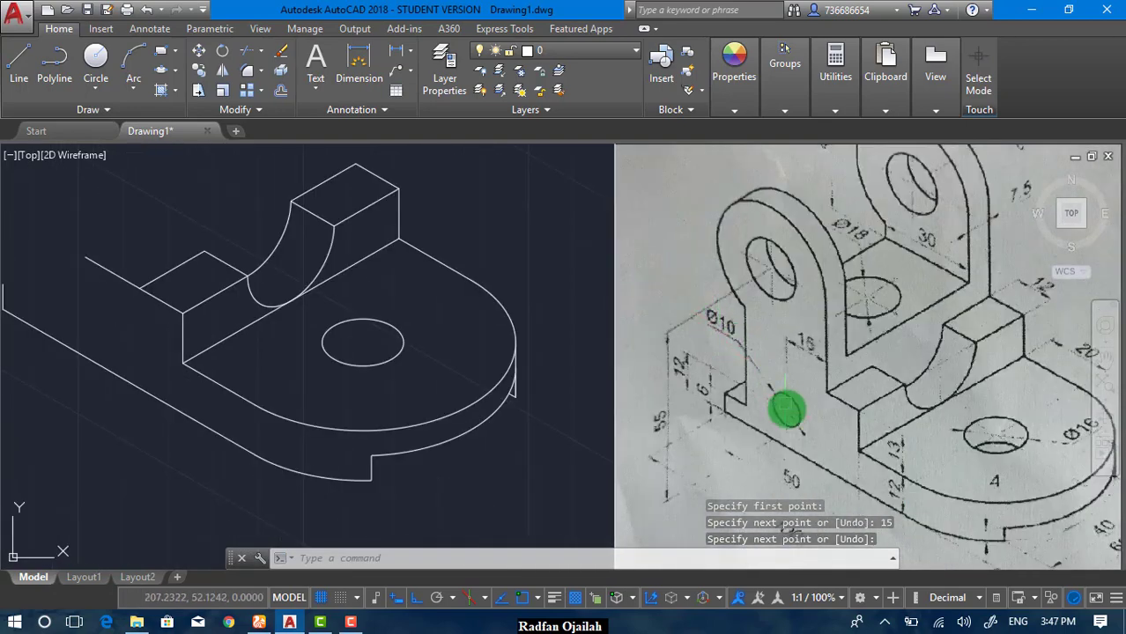
{"action": "scroll", "coordinate": [801, 435], "scroll_direction": "up", "scroll_amount": 3}
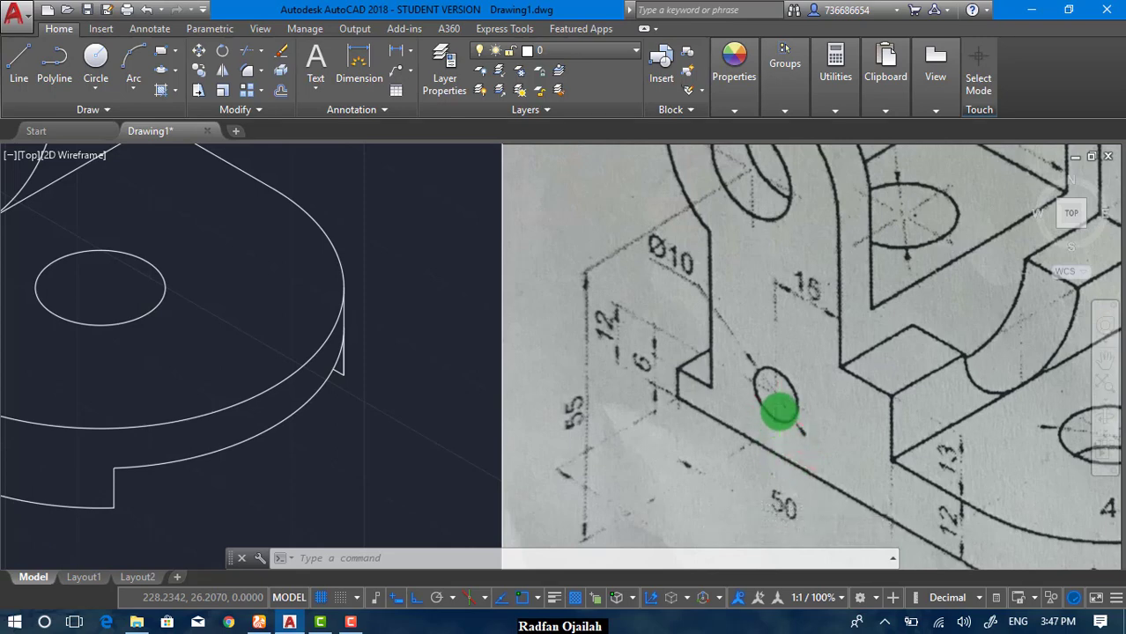
{"action": "scroll", "coordinate": [780, 409], "scroll_direction": "up", "scroll_amount": 2}
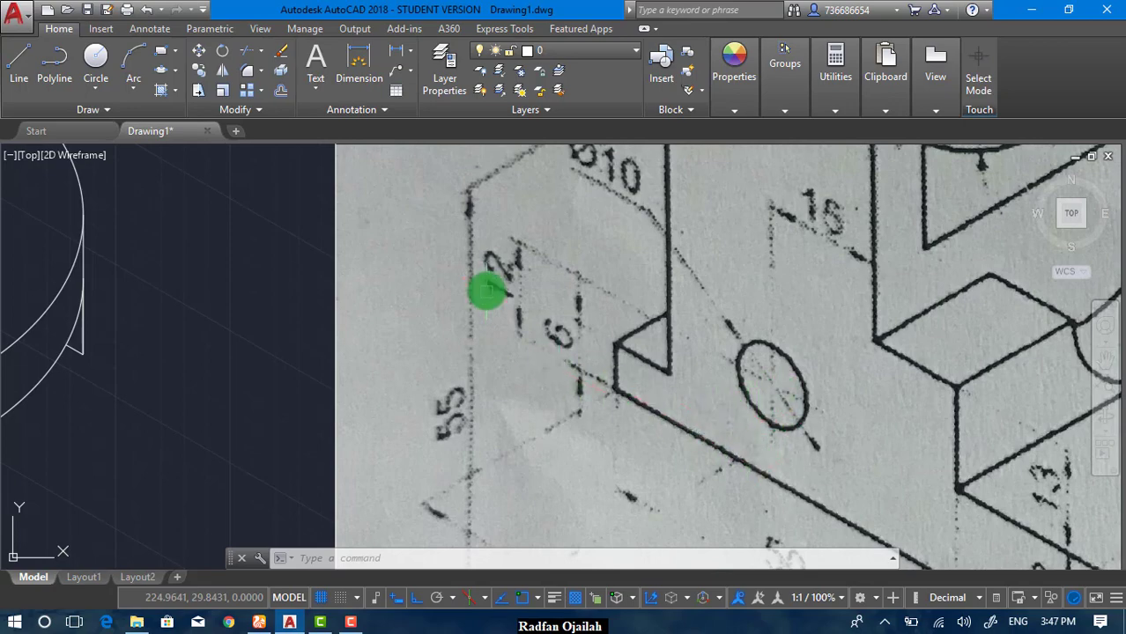
{"action": "scroll", "coordinate": [744, 332], "scroll_direction": "down", "scroll_amount": 5}
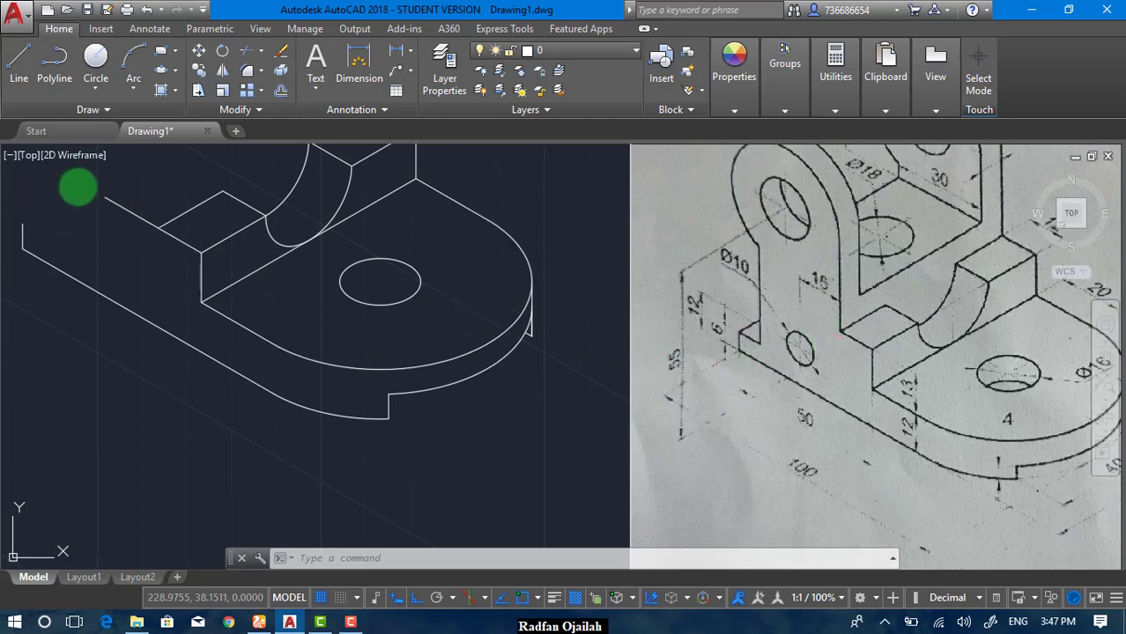
Step: Draw a vertical guide line down from the existing line's endpoint
{"action": "key", "text": "l"}
{"action": "key", "text": "Return"}
{"action": "left_click", "coordinate": [104, 199]}
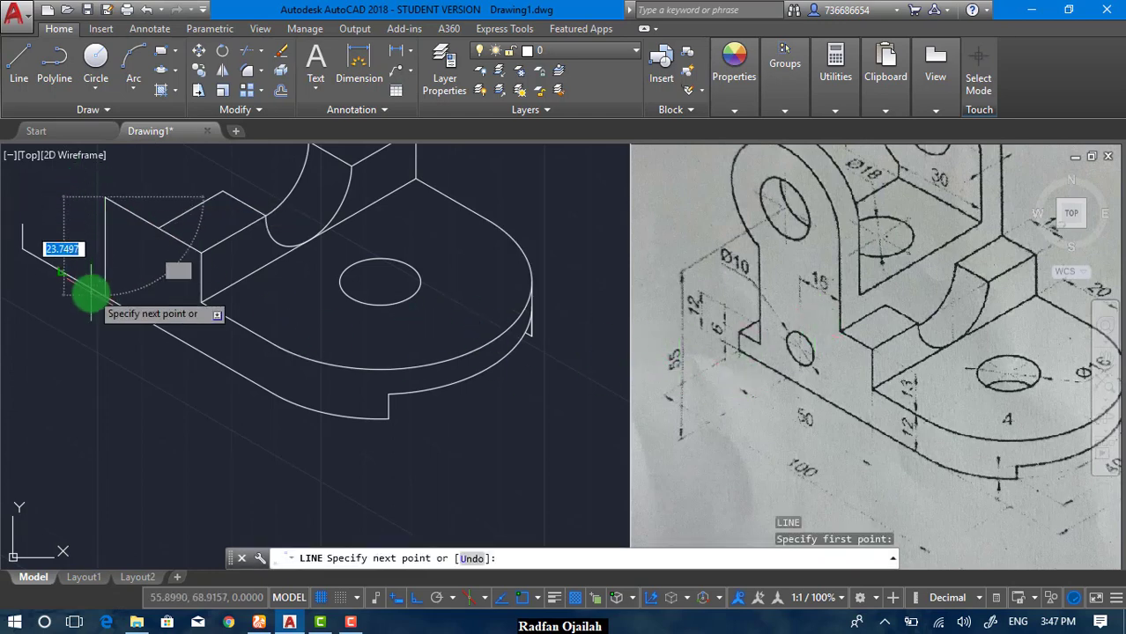
{"action": "left_click", "coordinate": [104, 353]}
{"action": "key", "text": "Return"}
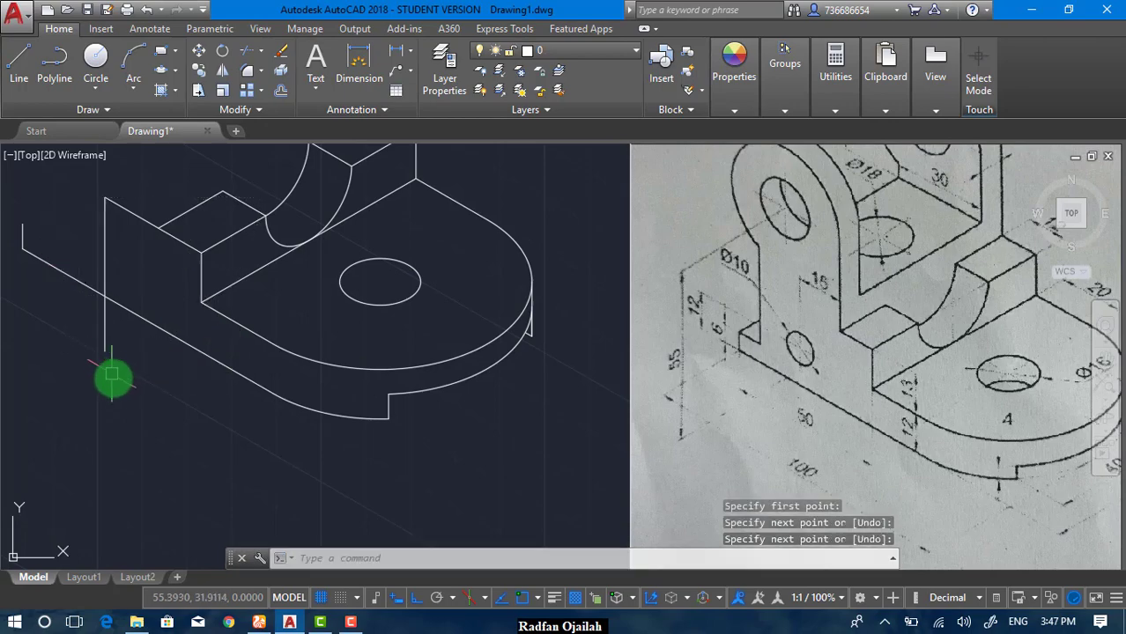
Step: Draw a 12-unit line starting from the edge intersection
{"action": "key", "text": "Return"}
{"action": "scroll", "coordinate": [104, 298], "scroll_direction": "up", "scroll_amount": 5}
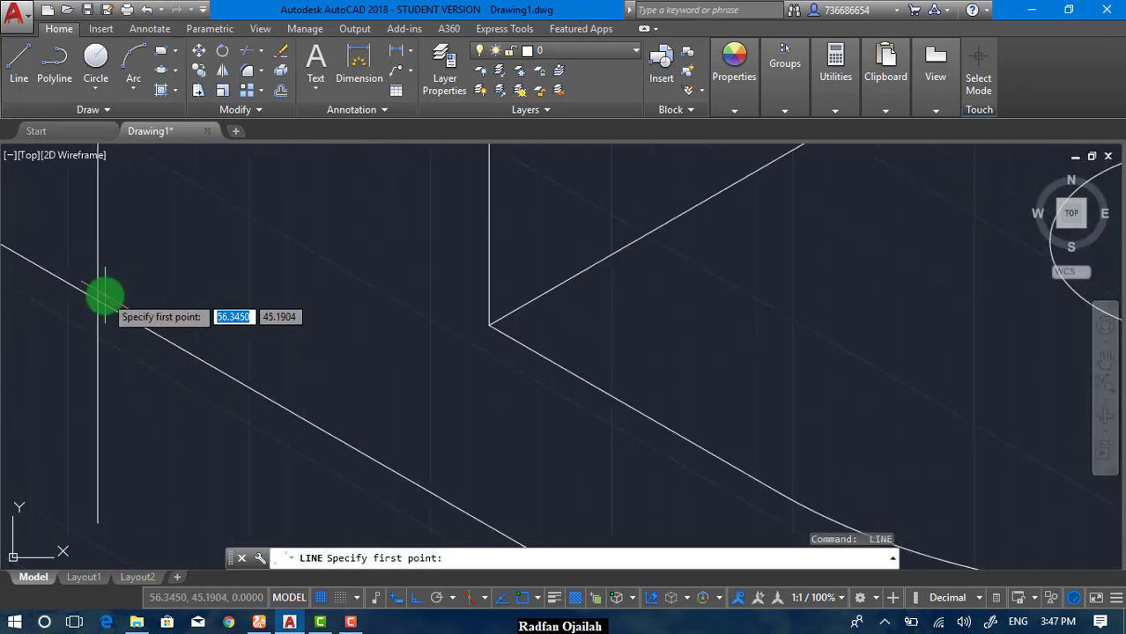
{"action": "left_click", "coordinate": [101, 300]}
{"action": "scroll", "coordinate": [176, 387], "scroll_direction": "down", "scroll_amount": 3}
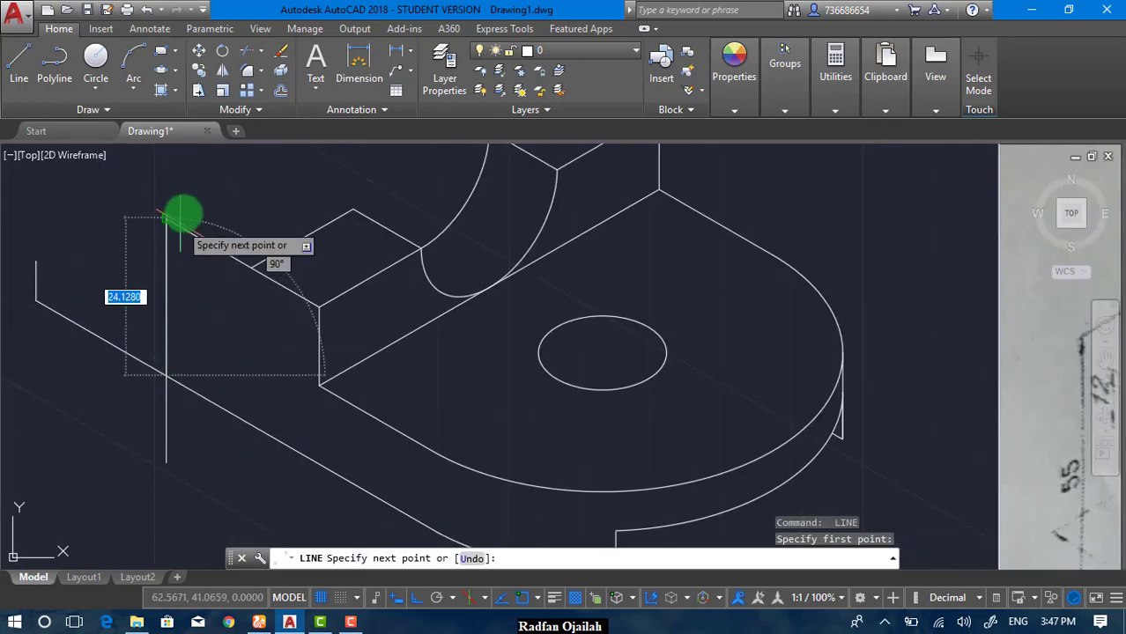
{"action": "type", "text": "12"}
{"action": "key", "text": "Return"}
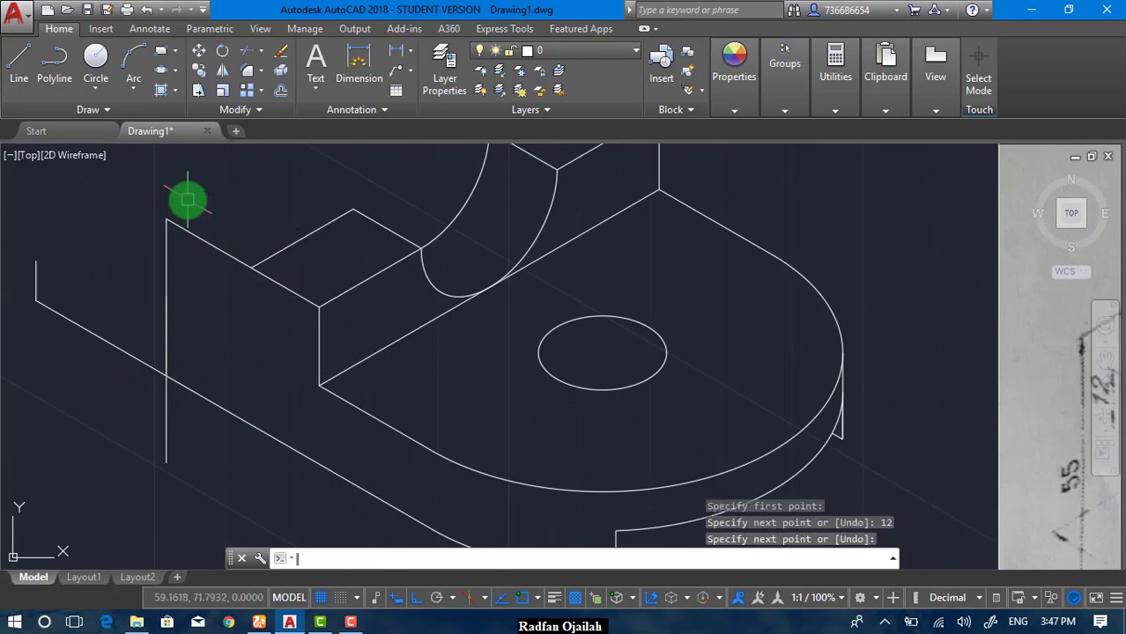
{"action": "key", "text": "Return"}
Step: Erase the long vertical guide line
{"action": "left_click", "coordinate": [167, 422]}
{"action": "key", "text": "Delete"}
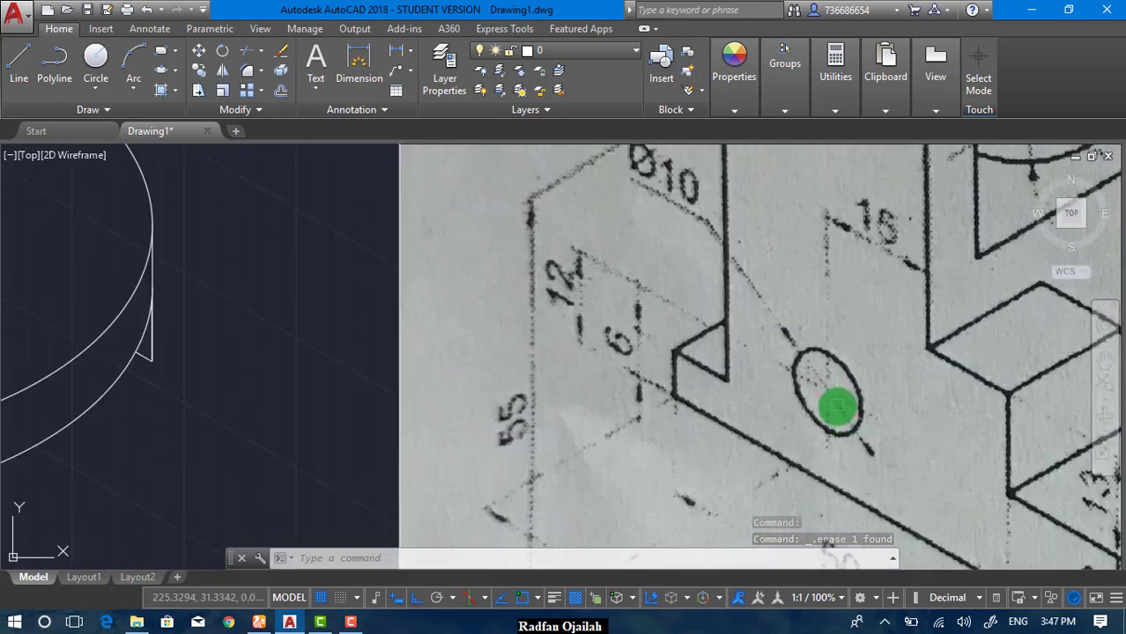
{"action": "scroll", "coordinate": [833, 330], "scroll_direction": "down", "scroll_amount": 3}
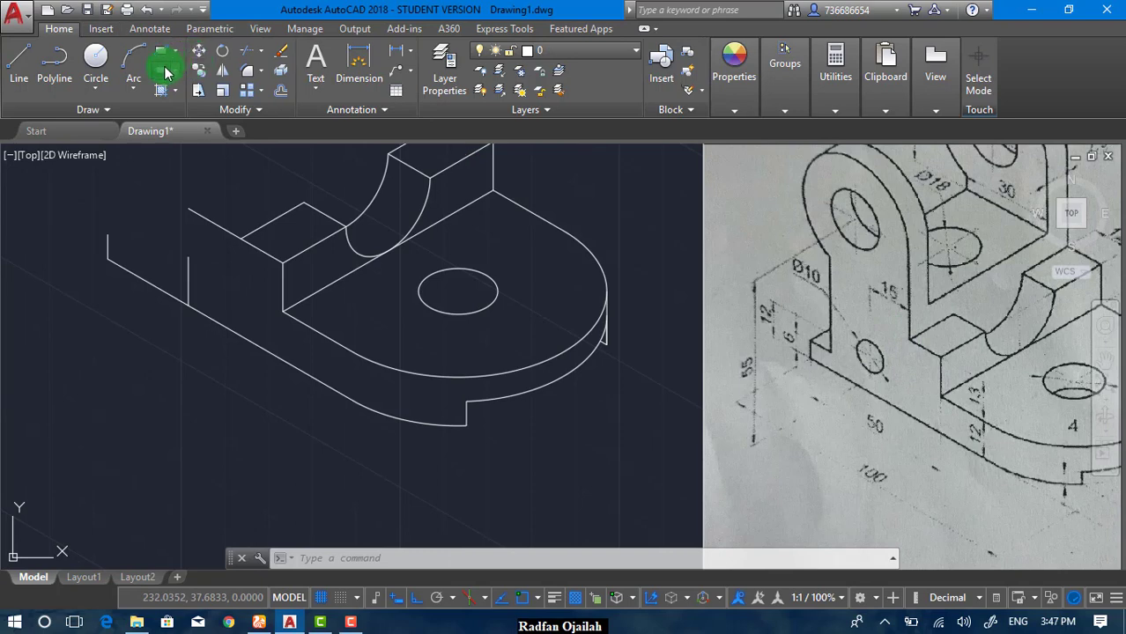
Step: Draw a radius-5 isocircle at the guide line's end, then select both guide lines
{"action": "left_click", "coordinate": [165, 73]}
{"action": "left_click", "coordinate": [641, 557]}
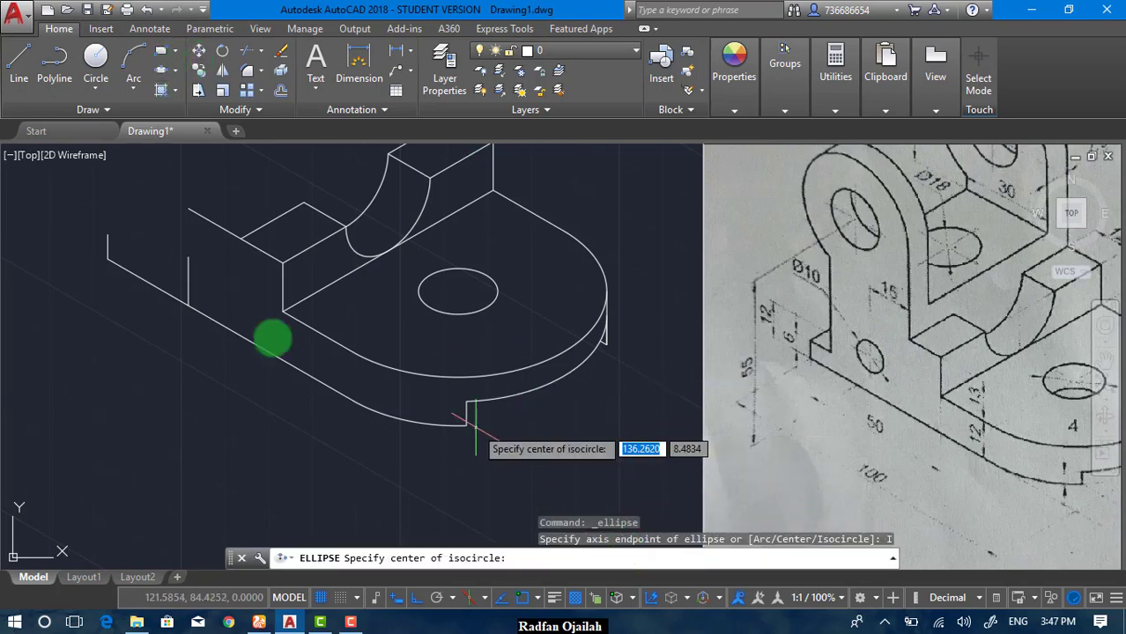
{"action": "left_click", "coordinate": [188, 257]}
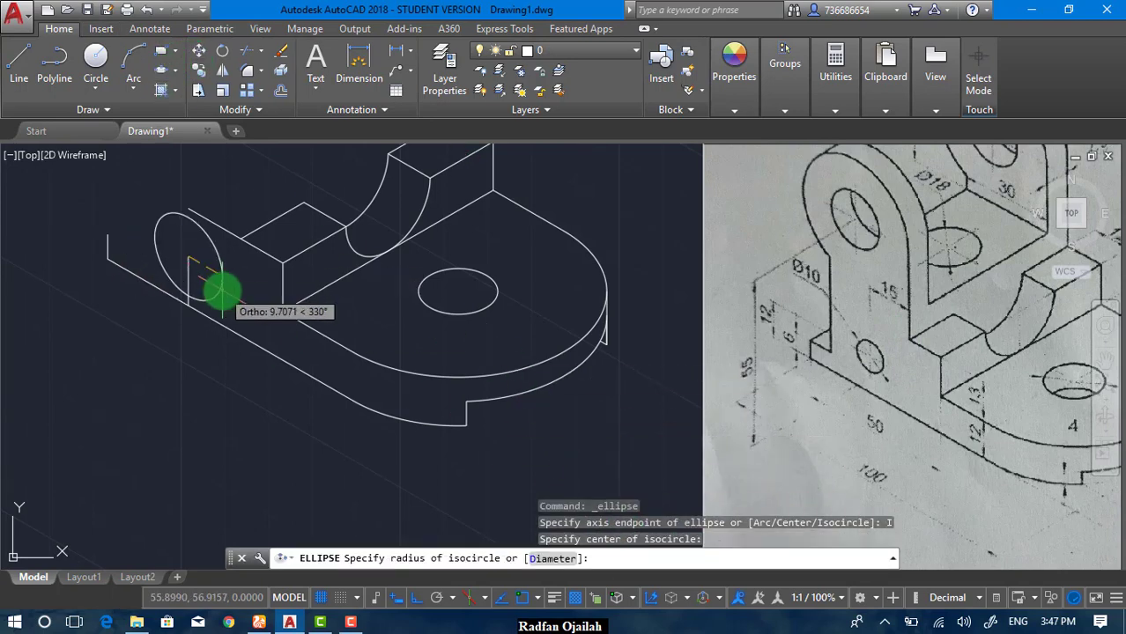
{"action": "type", "text": "5"}
{"action": "key", "text": "Return"}
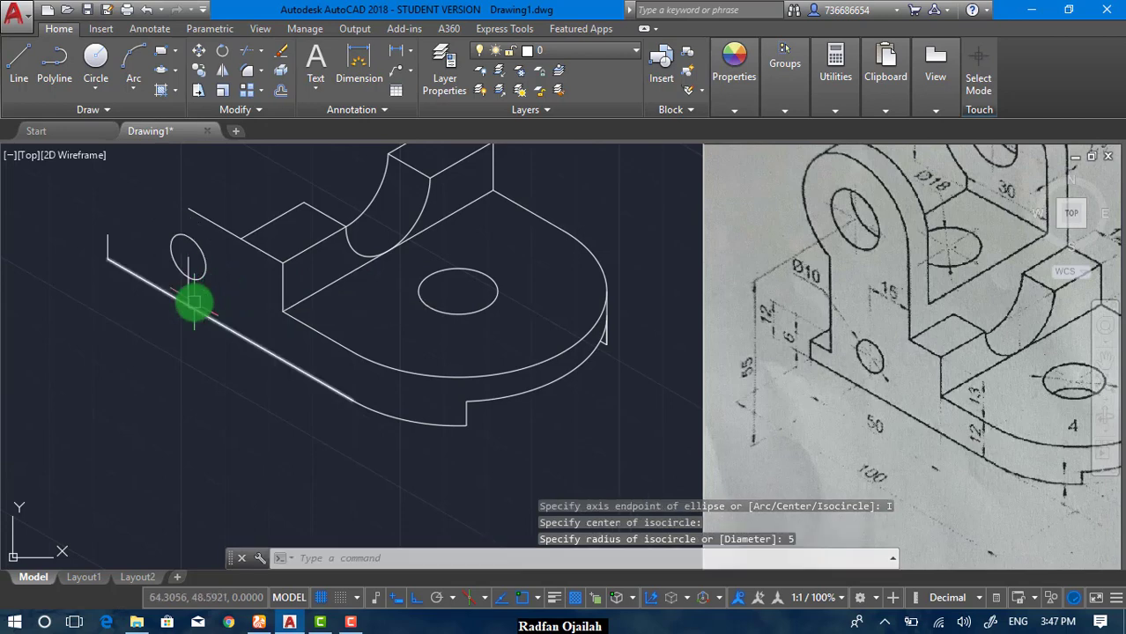
{"action": "left_click", "coordinate": [187, 291]}
{"action": "left_click", "coordinate": [211, 222]}
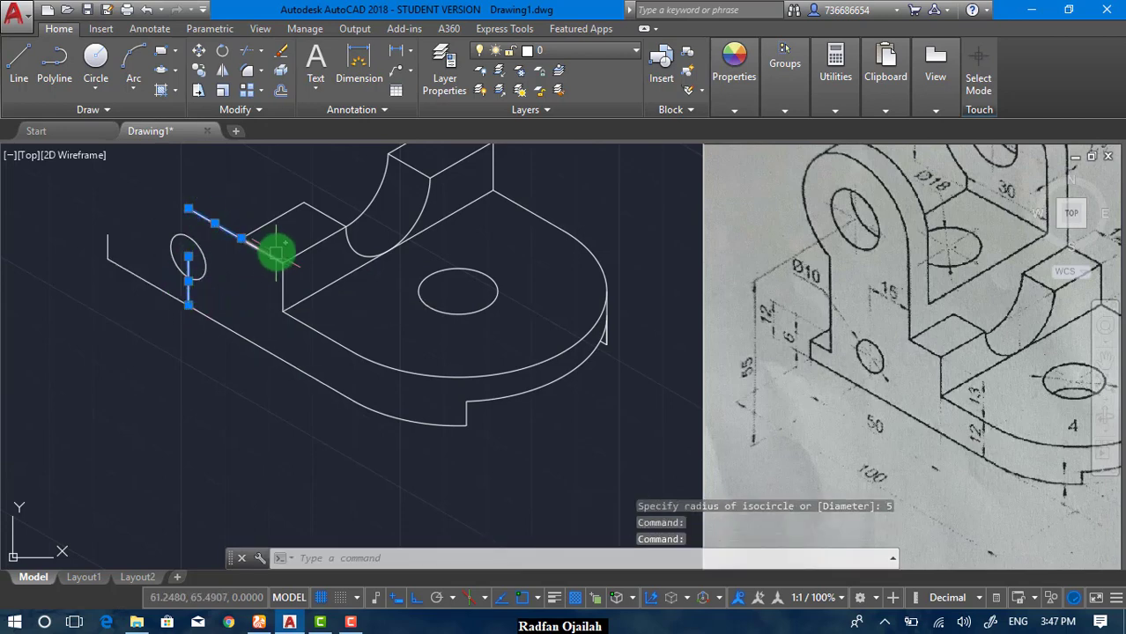